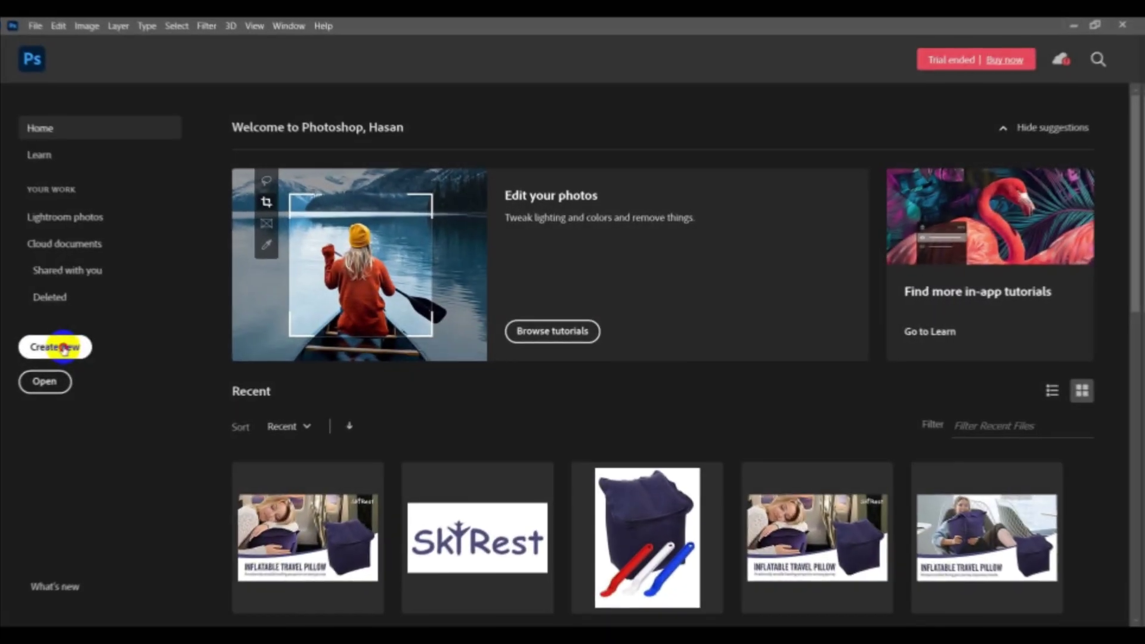
Open the New Document settings showing the 7 x 5 in, 300 ppi default preset
{"action": "left_click", "coordinate": [64, 349]}
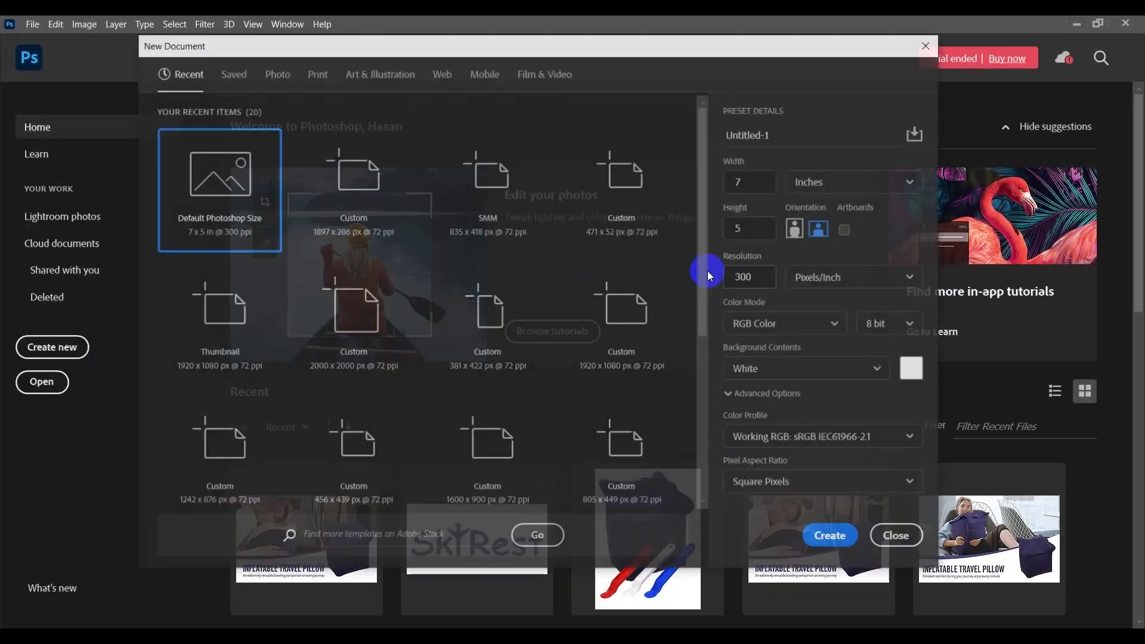
Create the blank 2100 x 1500 px document and select the Gradient tool with Linear type
{"action": "left_click", "coordinate": [822, 536]}
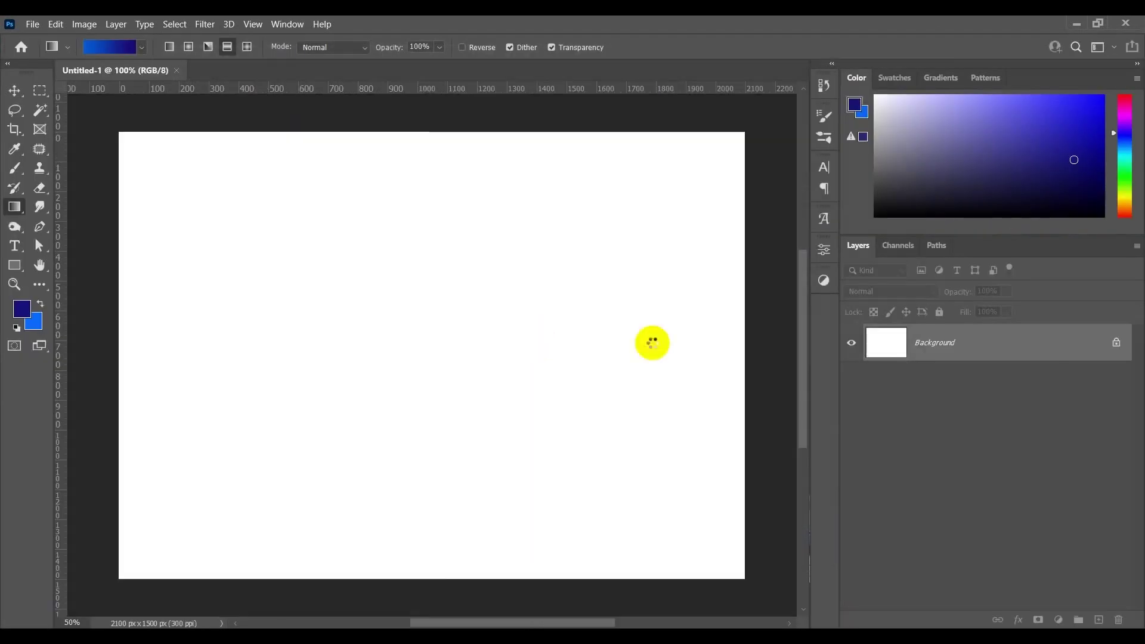
{"action": "key", "text": "v"}
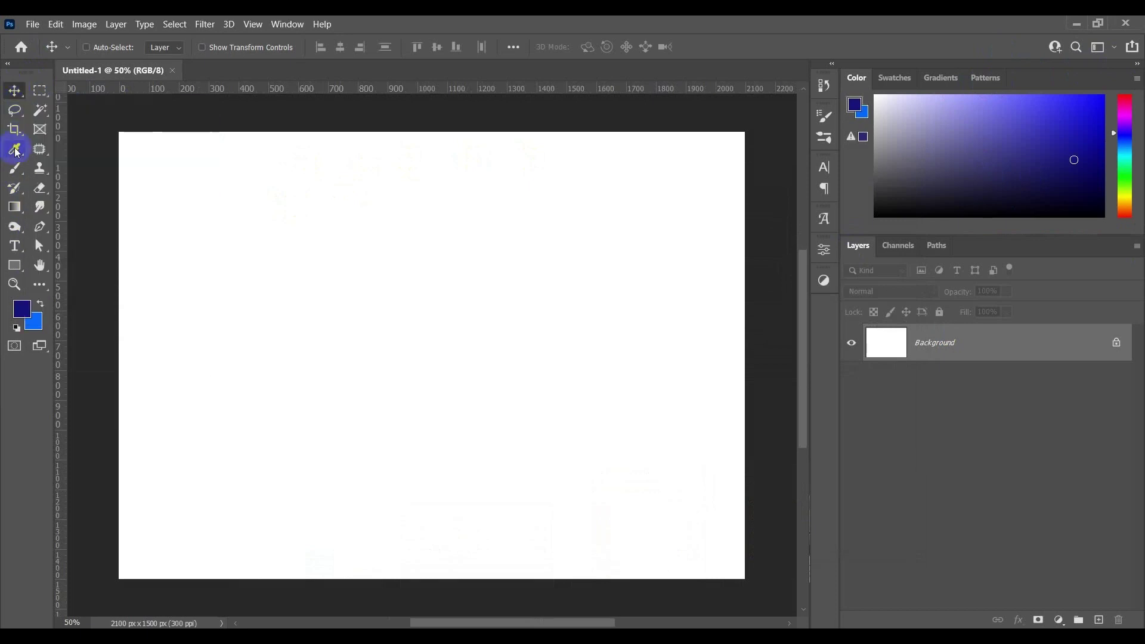
{"action": "left_click", "coordinate": [15, 208]}
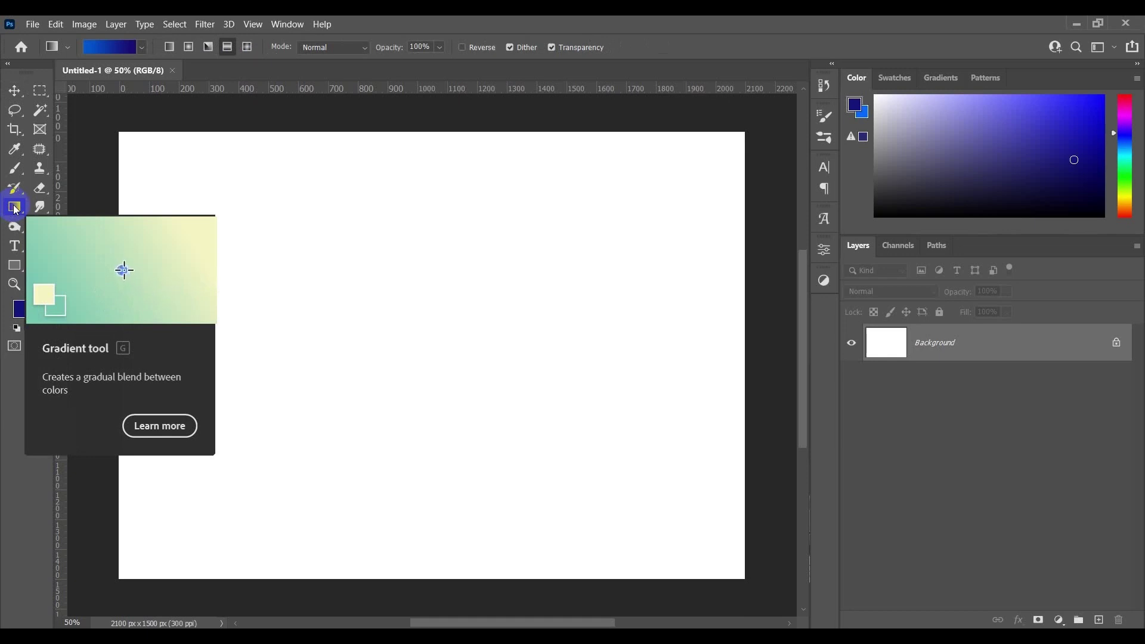
{"action": "left_click", "coordinate": [172, 47]}
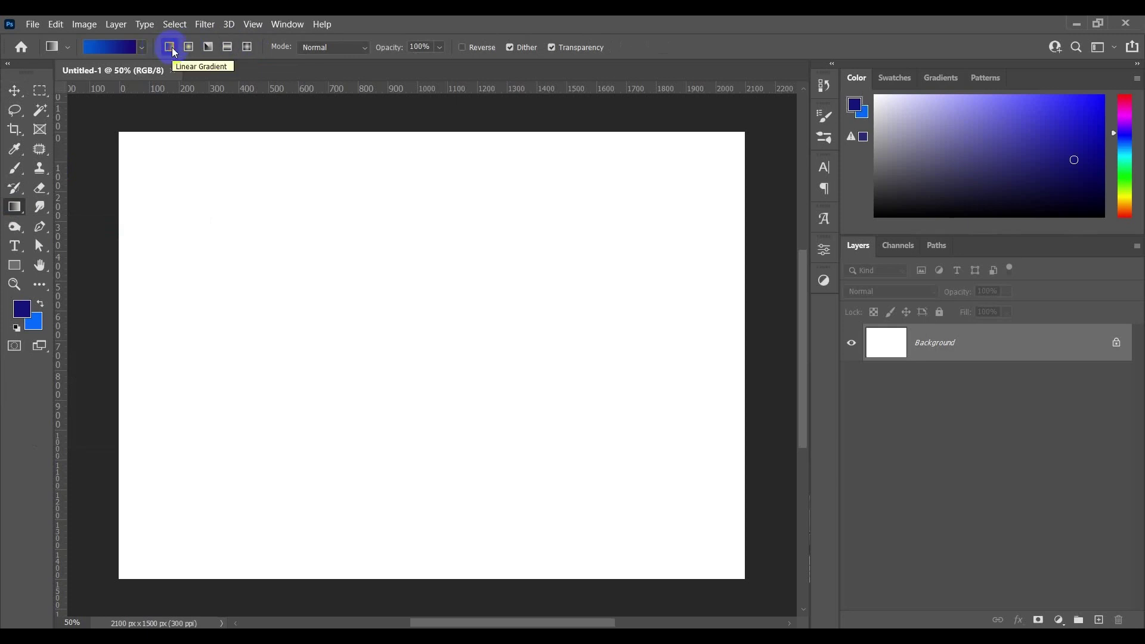
Add a new empty layer above the Background named Linear Gradient
{"action": "key", "text": "ctrl+shift+alt+n"}
{"action": "double_click", "coordinate": [923, 342]}
{"action": "type", "text": "Linear Gradient"}
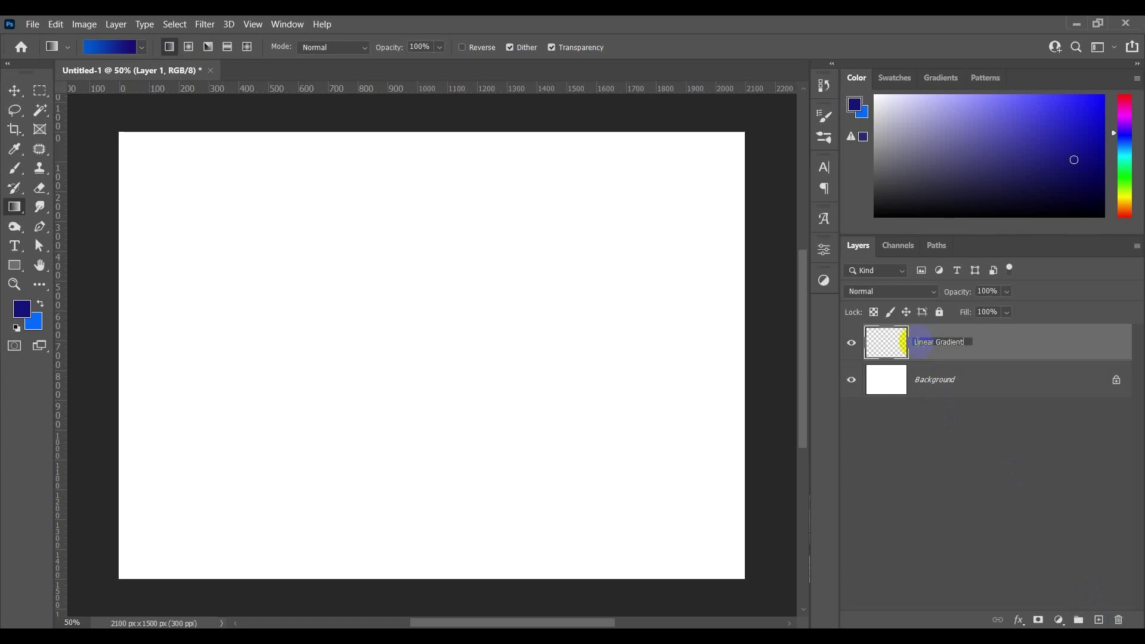
{"action": "key", "text": "Return"}
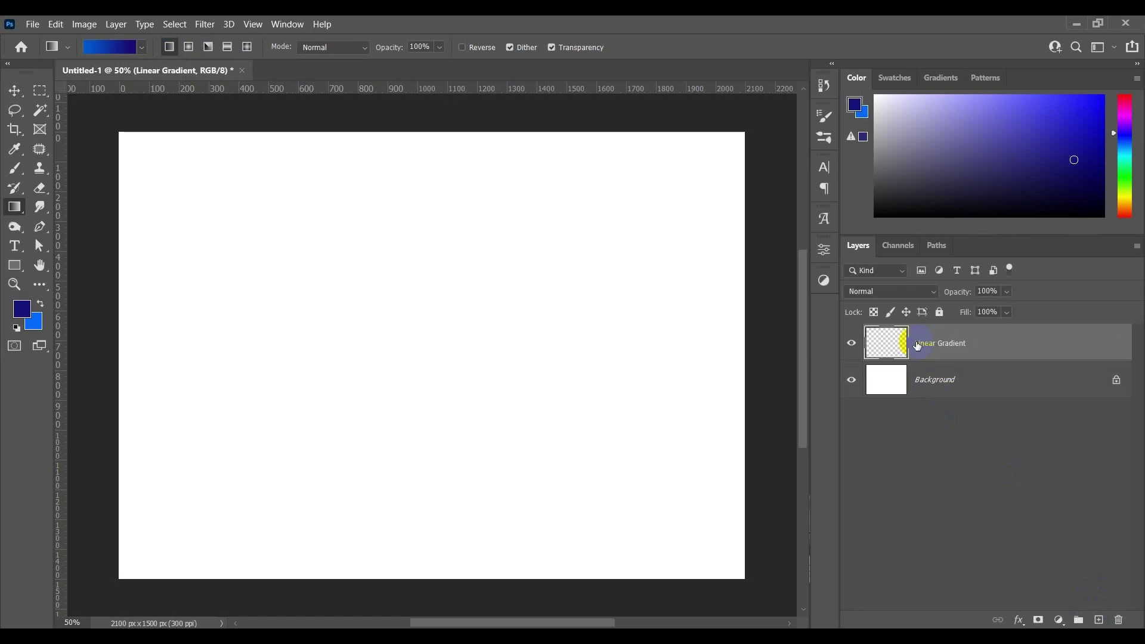
{"action": "left_click", "coordinate": [837, 341]}
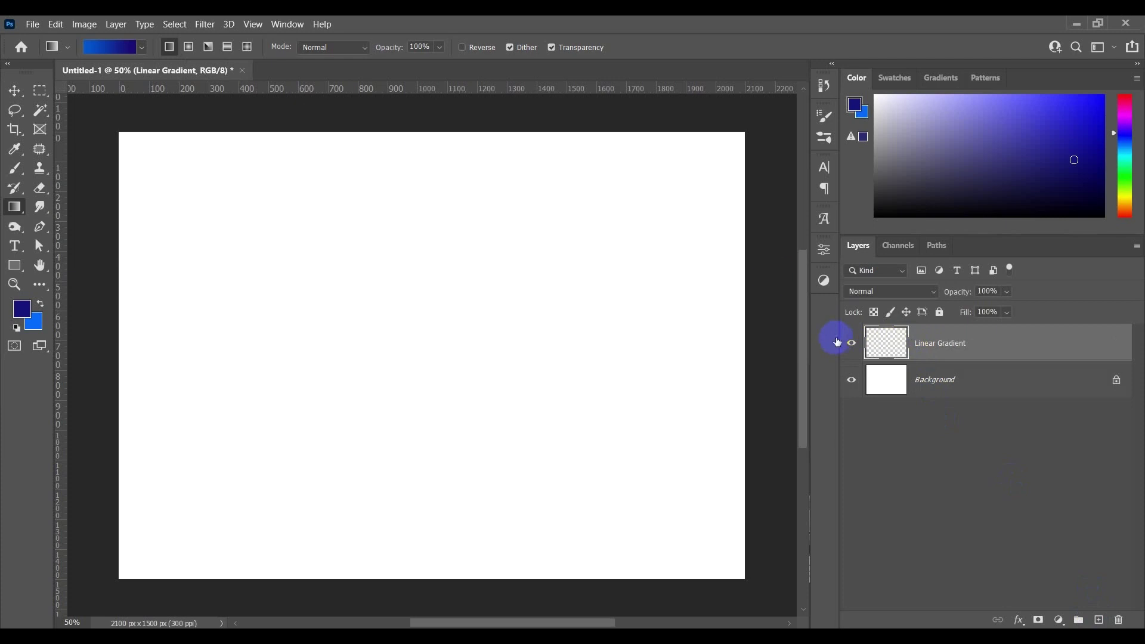
{"action": "left_click", "coordinate": [117, 49]}
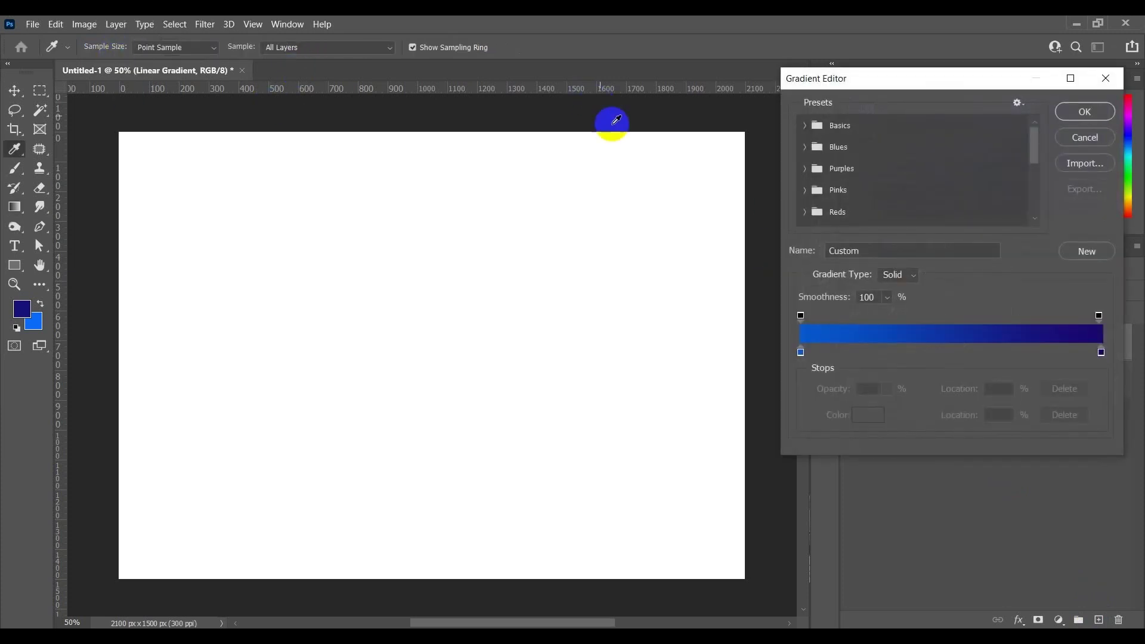
Set the left gradient stop to #0459cd and the right stop to #1a046a, then accept
{"action": "left_click", "coordinate": [801, 353]}
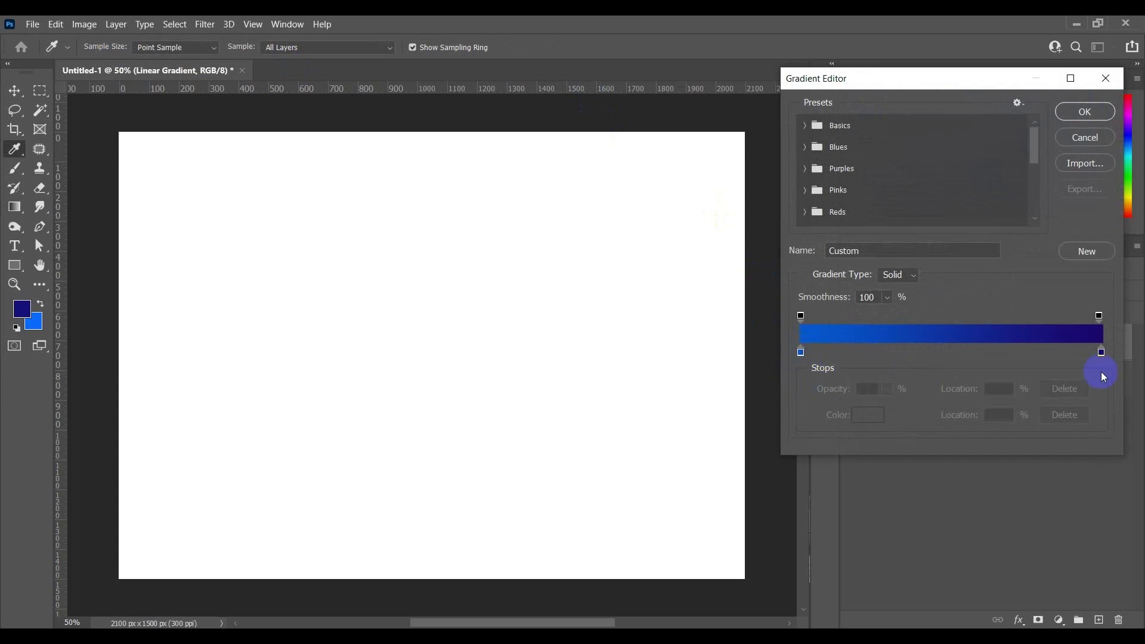
{"action": "left_click", "coordinate": [800, 351]}
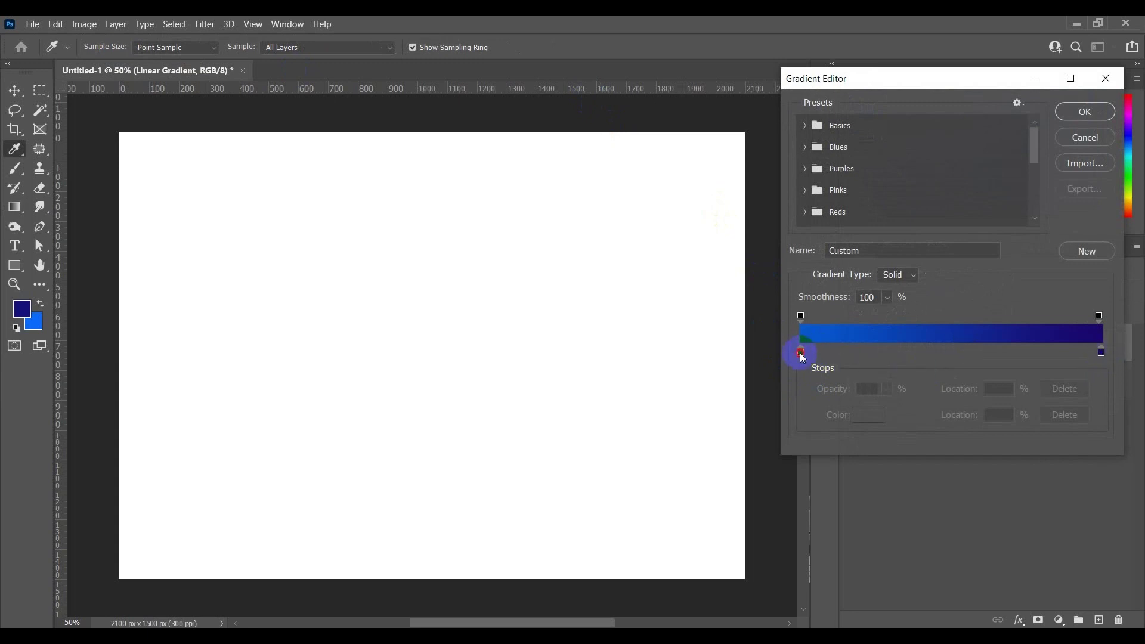
{"action": "double_click", "coordinate": [801, 352]}
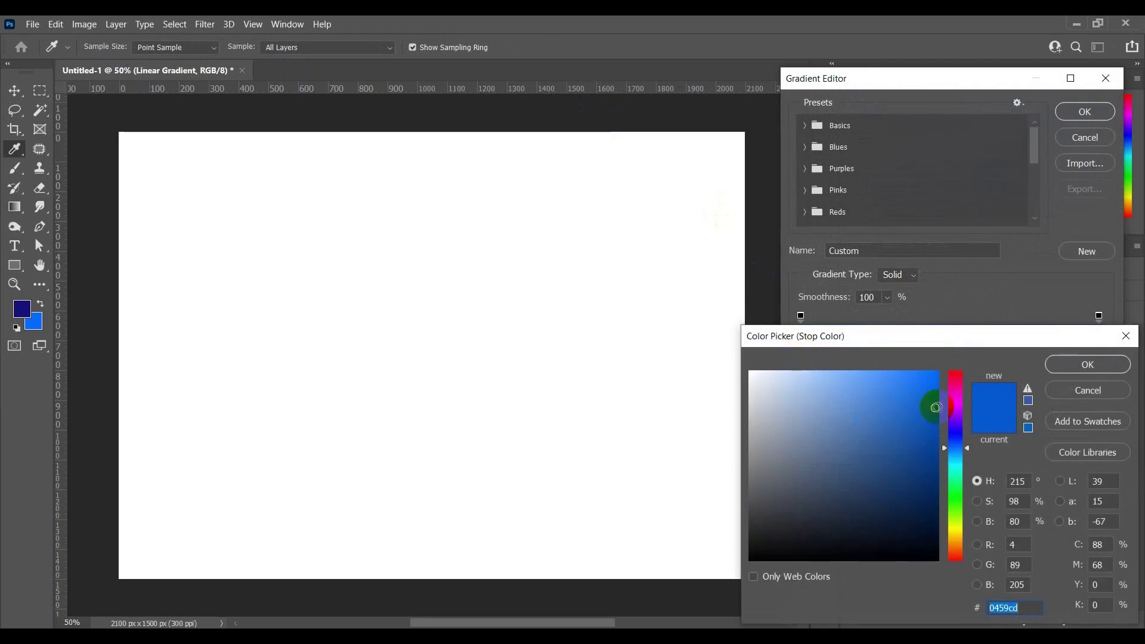
{"action": "left_click", "coordinate": [1096, 361]}
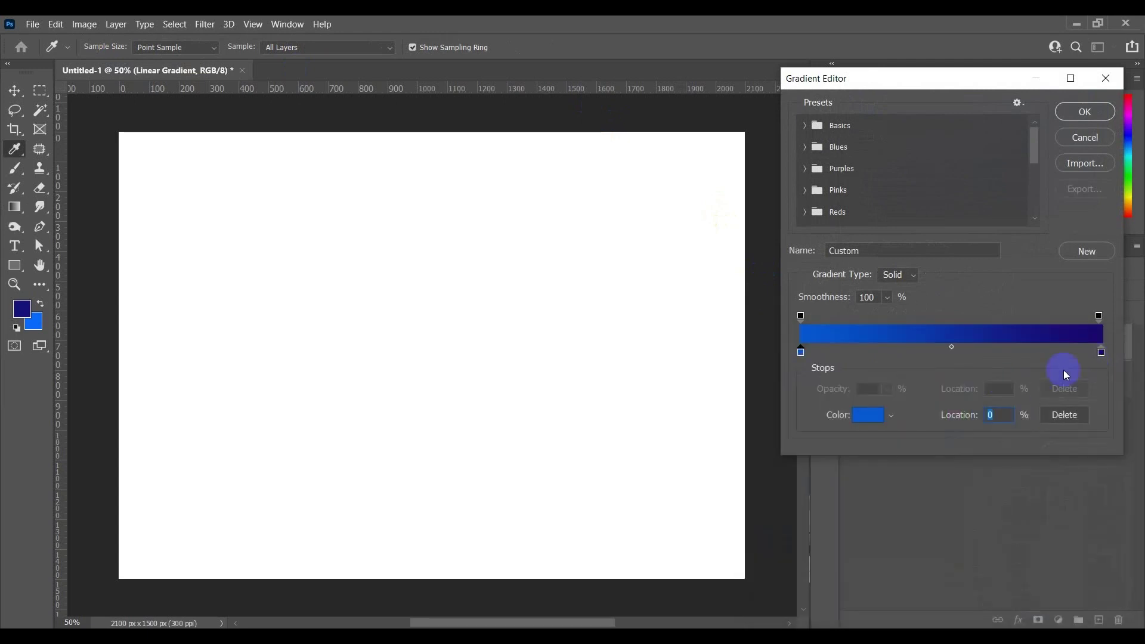
{"action": "left_click", "coordinate": [1098, 356]}
{"action": "double_click", "coordinate": [1098, 356]}
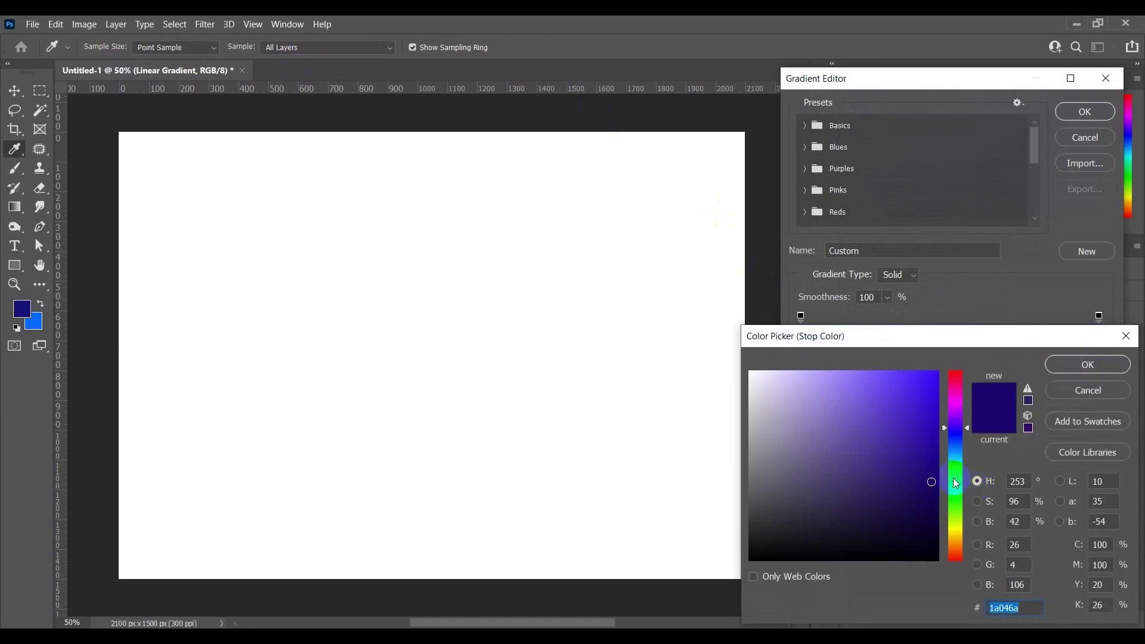
{"action": "left_click", "coordinate": [1088, 365]}
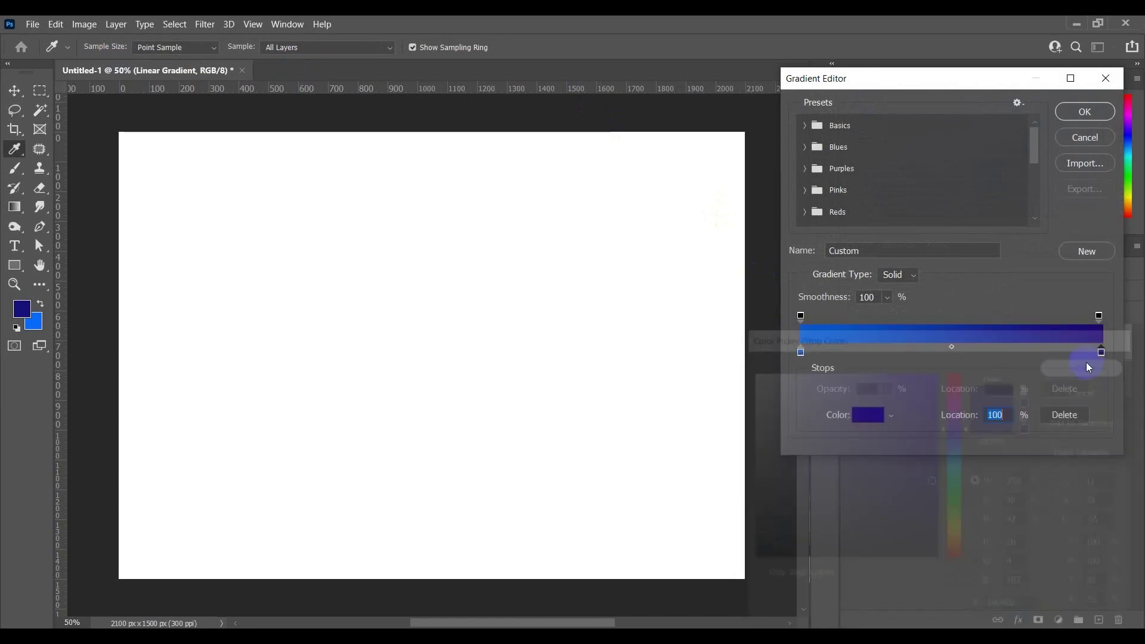
{"action": "left_click", "coordinate": [1085, 112]}
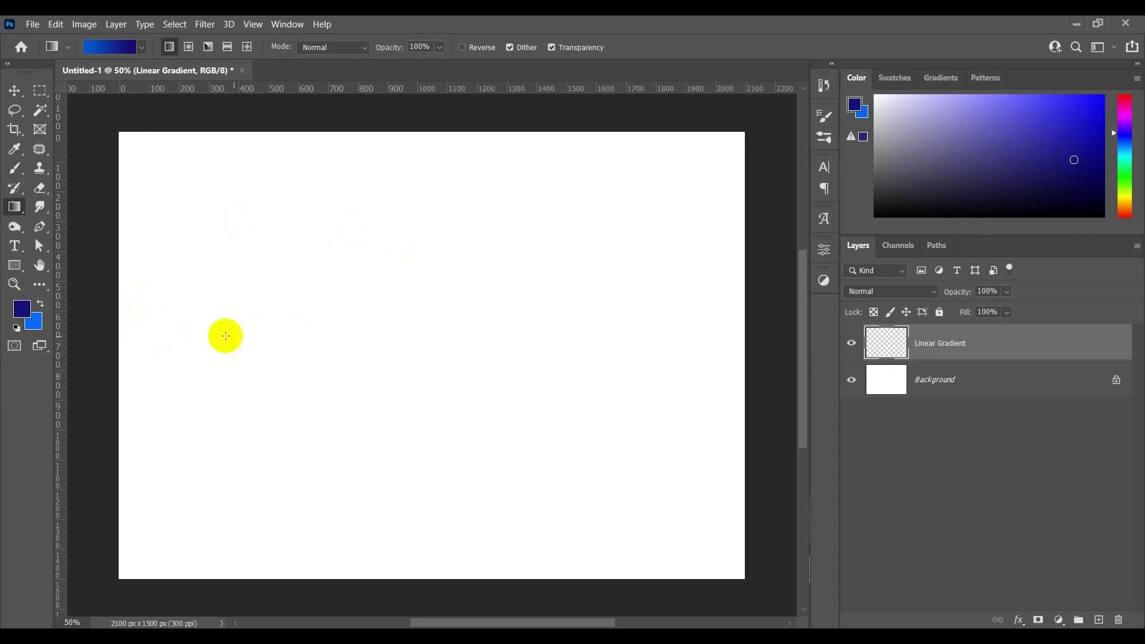
Drag a left-to-right blue-to-purple linear gradient across the Linear Gradient layer
{"action": "left_click_drag", "start_coordinate": [149, 335], "coordinate": [713, 336]}
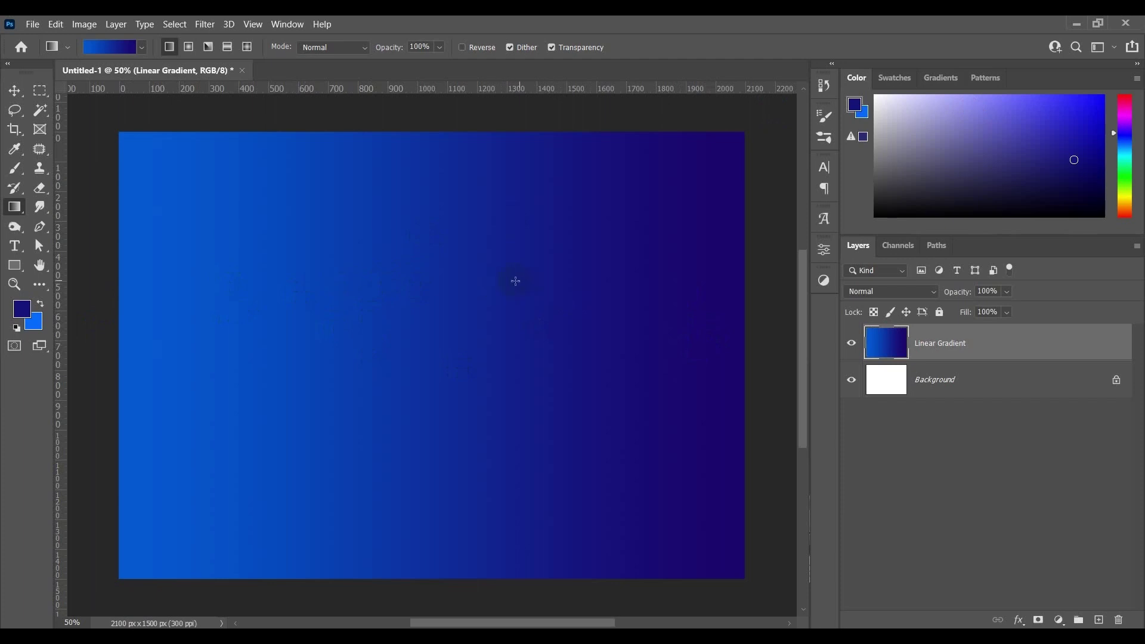
{"action": "left_click", "coordinate": [189, 49]}
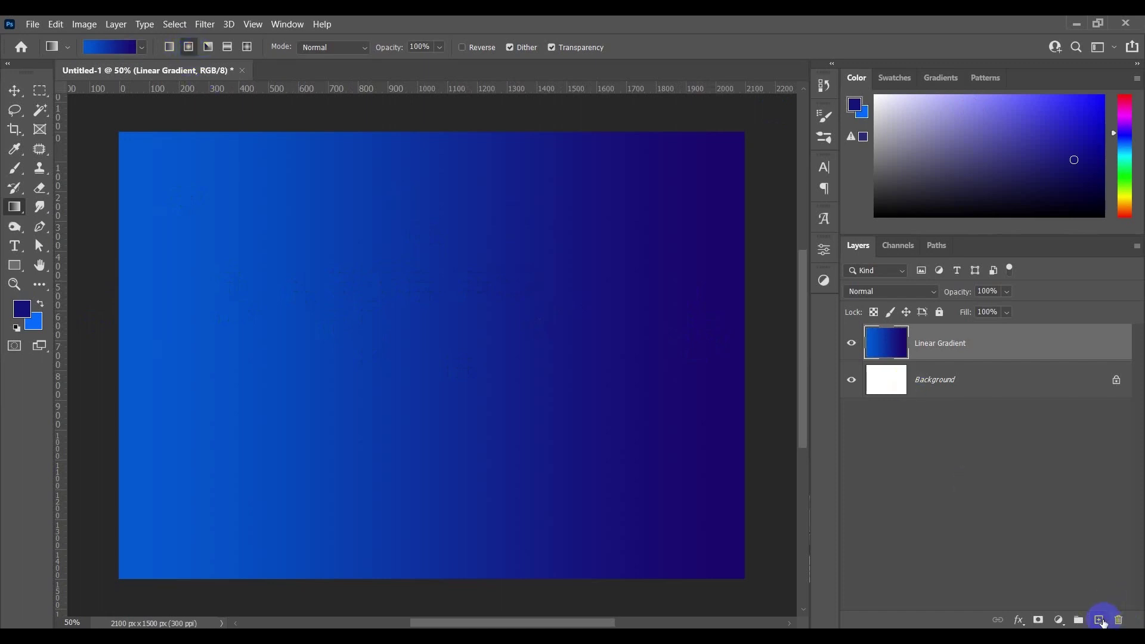
Add a layer named Radial Gradient and drag a radial gradient outward from the canvas centre
{"action": "left_click", "coordinate": [1099, 620]}
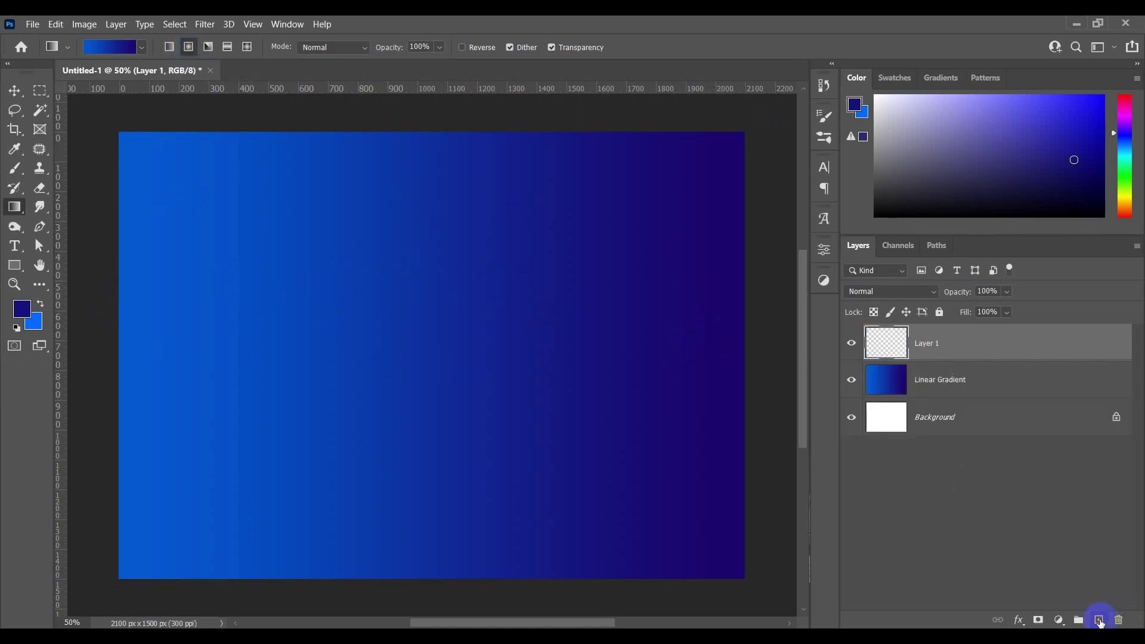
{"action": "double_click", "coordinate": [928, 342]}
{"action": "type", "text": "Radial Gra"}
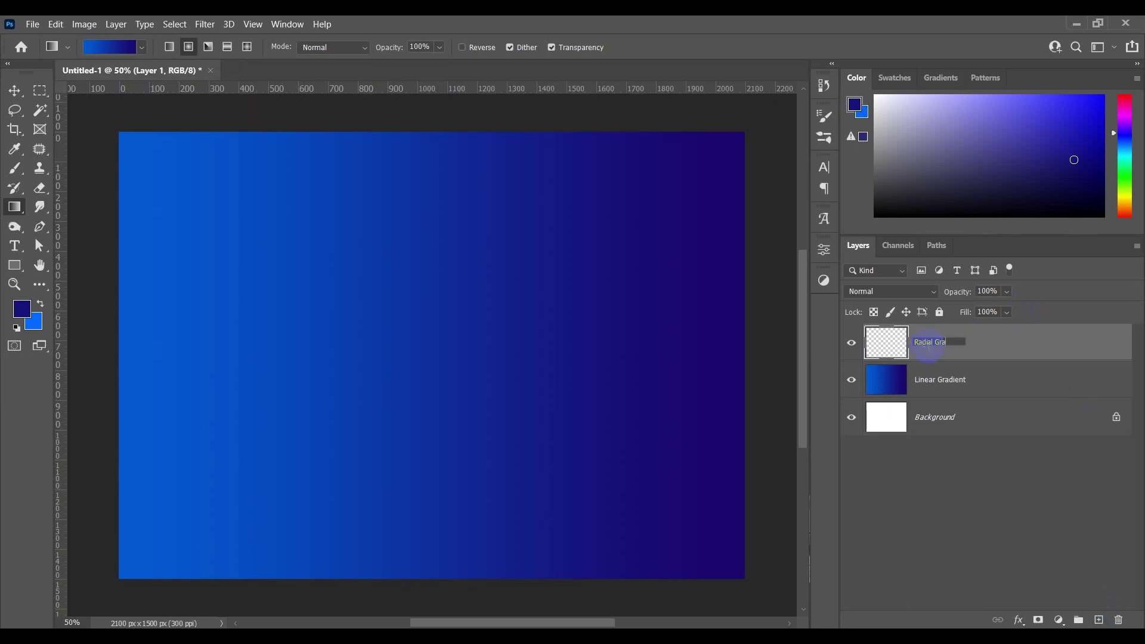
{"action": "type", "text": "dient"}
{"action": "key", "text": "Return"}
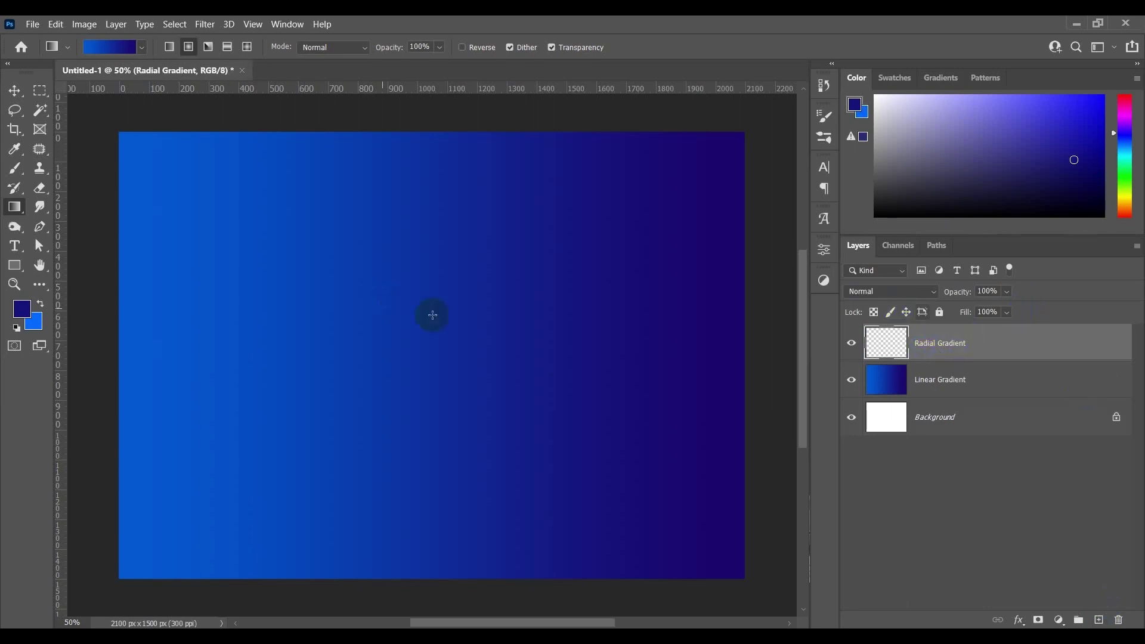
{"action": "left_click_drag", "start_coordinate": [401, 344], "coordinate": [726, 344]}
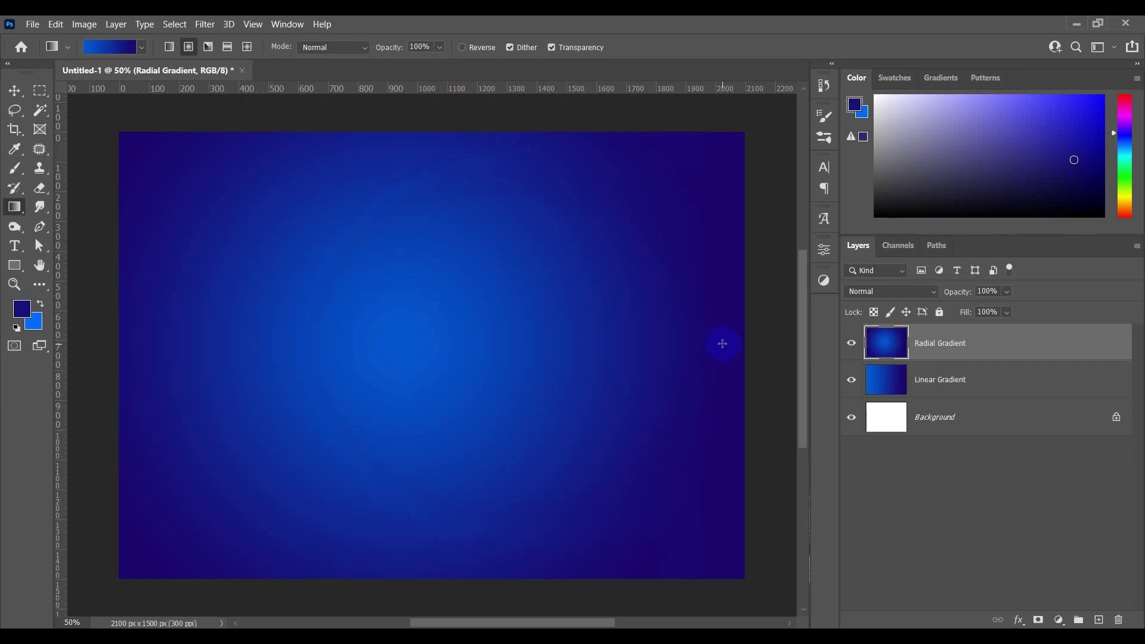
{"action": "left_click", "coordinate": [210, 47]}
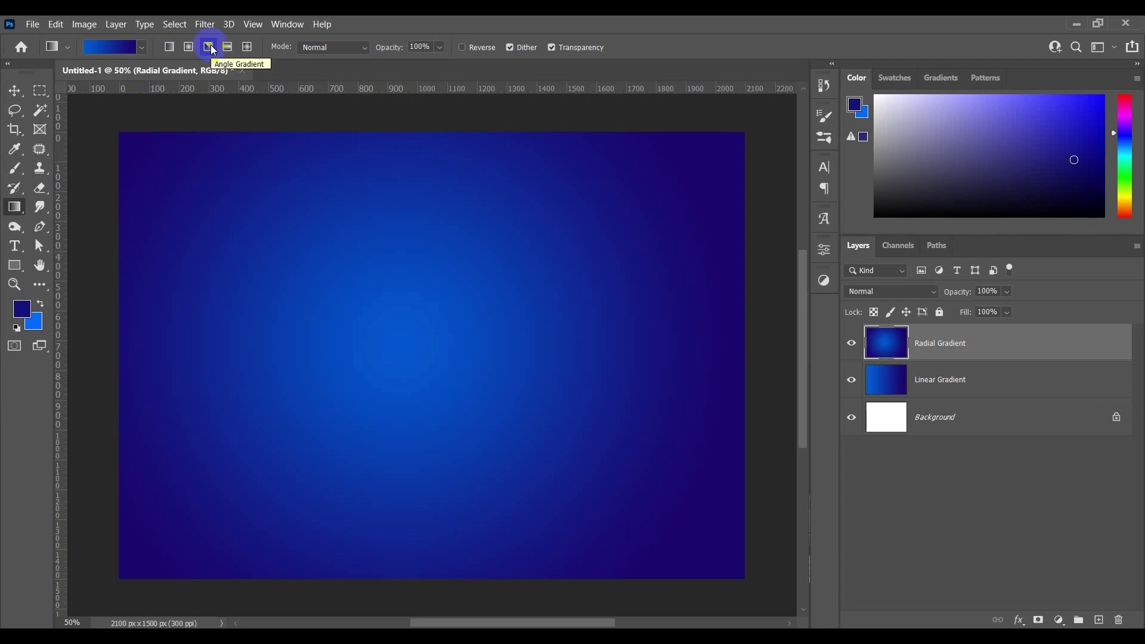
Add a layer named Angular Gradient and sweep an angle gradient from the canvas centre rightward
{"action": "left_click", "coordinate": [1099, 620]}
{"action": "double_click", "coordinate": [928, 349]}
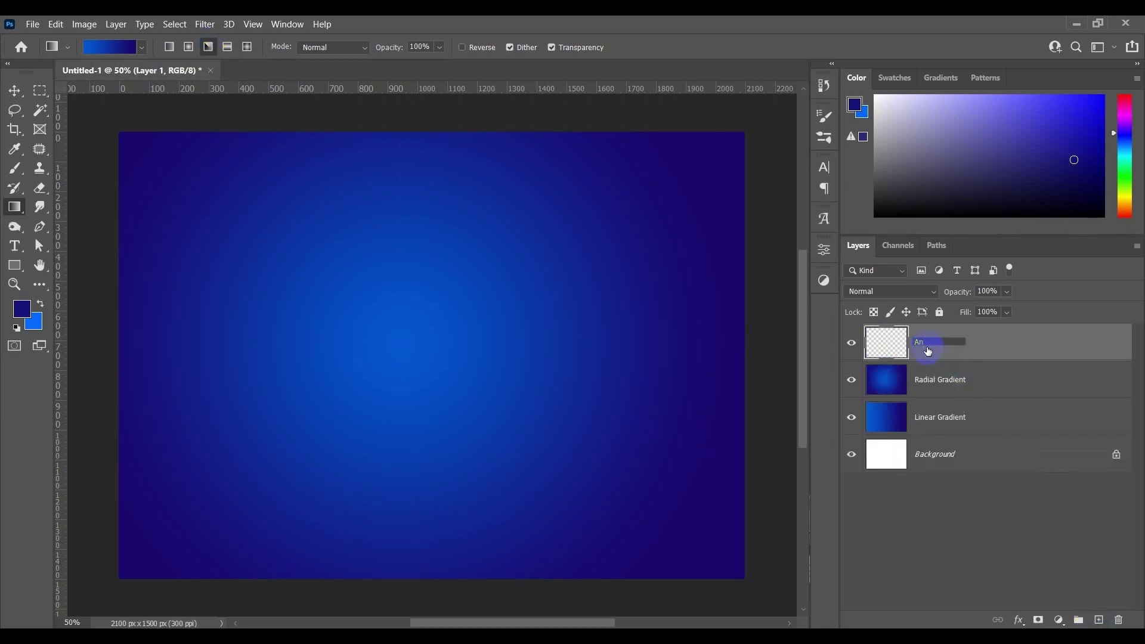
{"action": "type", "text": "Angular Gradient"}
{"action": "key", "text": "Return"}
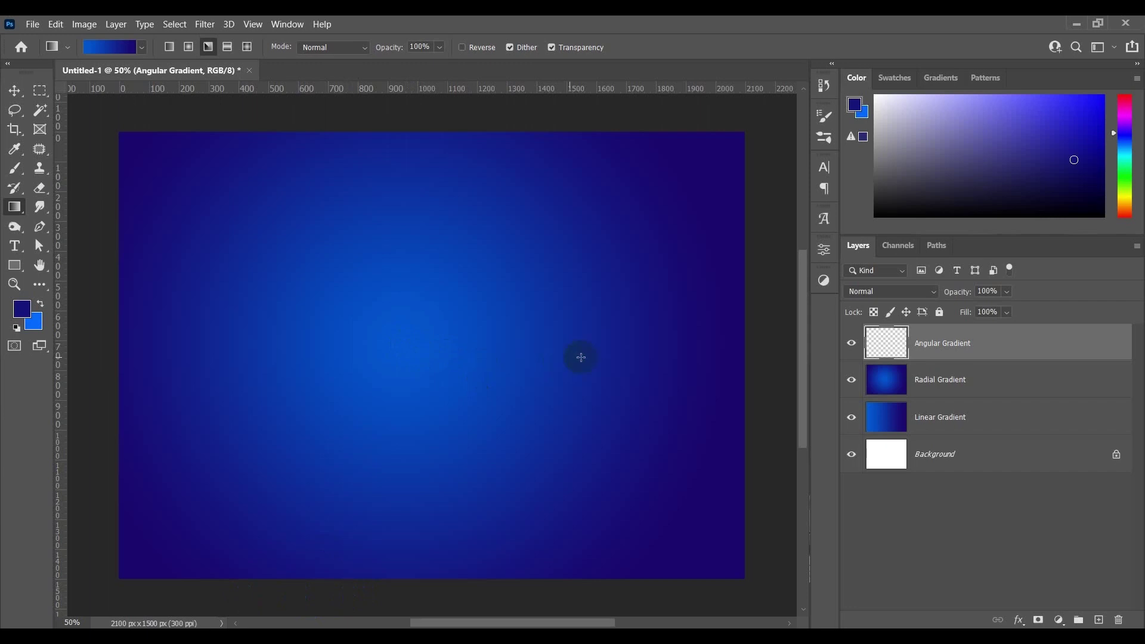
{"action": "left_click_drag", "start_coordinate": [436, 357], "coordinate": [710, 362]}
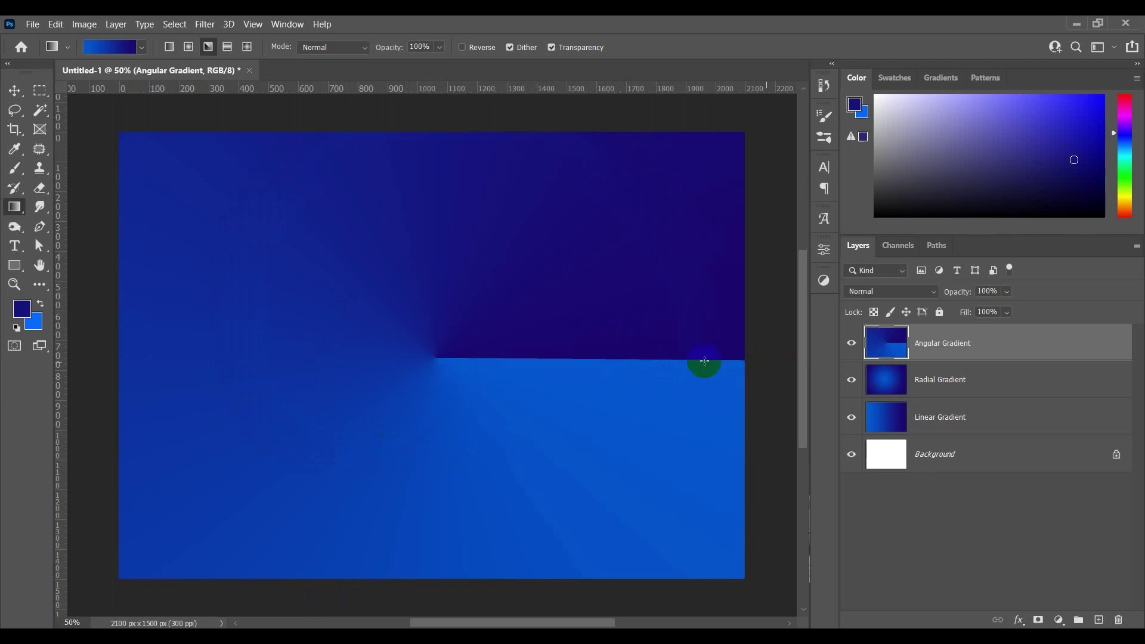
{"action": "left_click", "coordinate": [229, 47]}
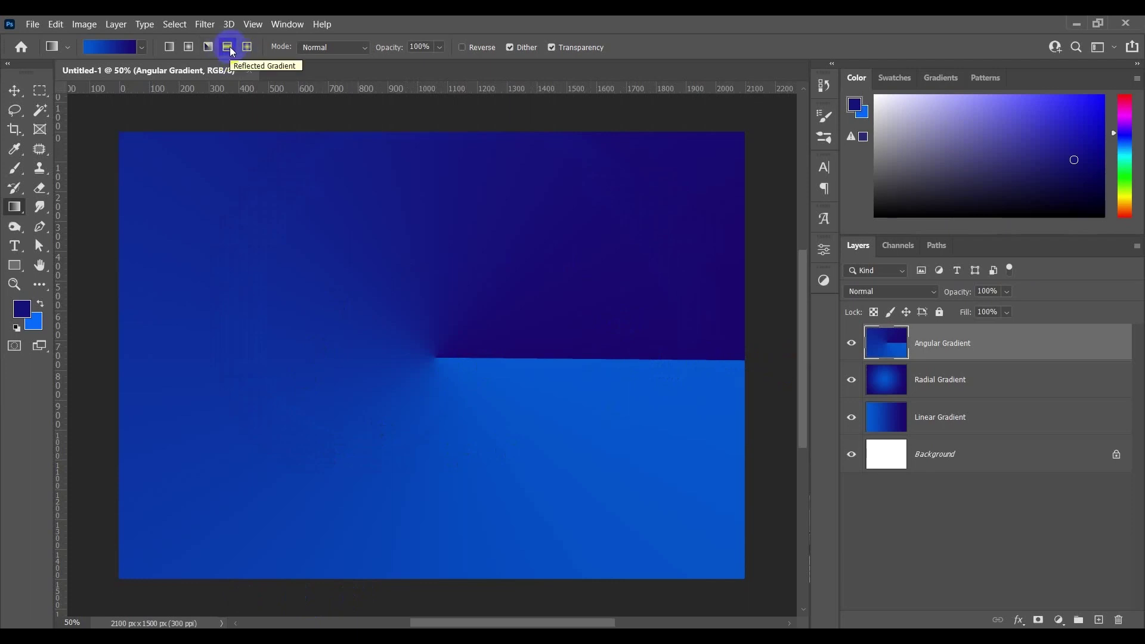
Add a layer named Reflected Gradient and drag a mirrored blue band from the canvas centre
{"action": "left_click", "coordinate": [1099, 620]}
{"action": "double_click", "coordinate": [927, 342]}
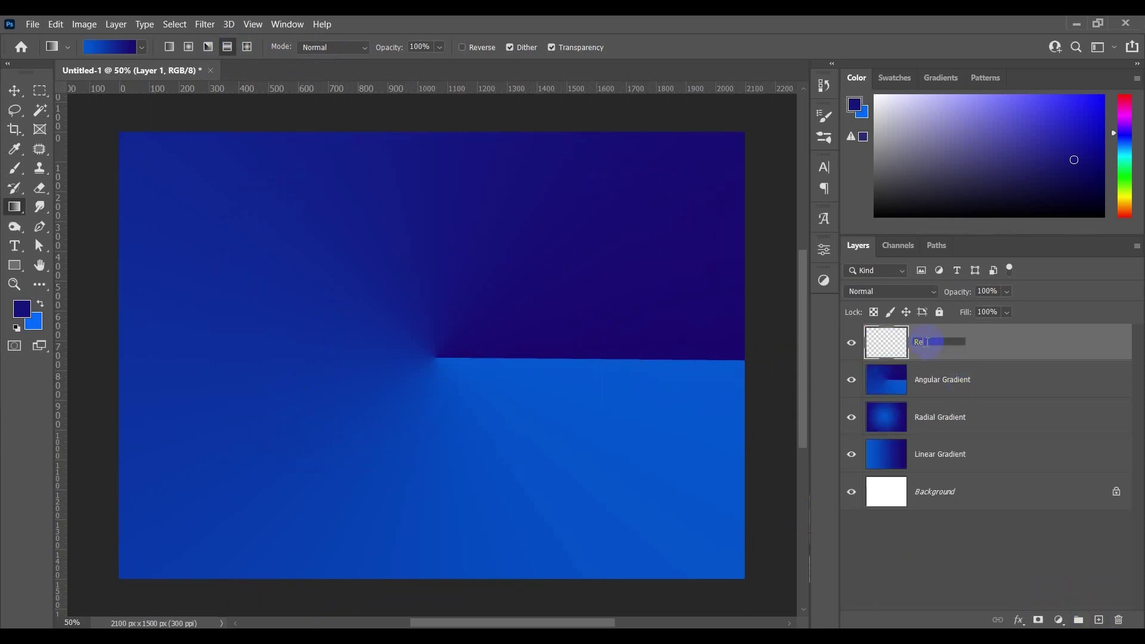
{"action": "type", "text": "Reflected Gradient"}
{"action": "key", "text": "Return"}
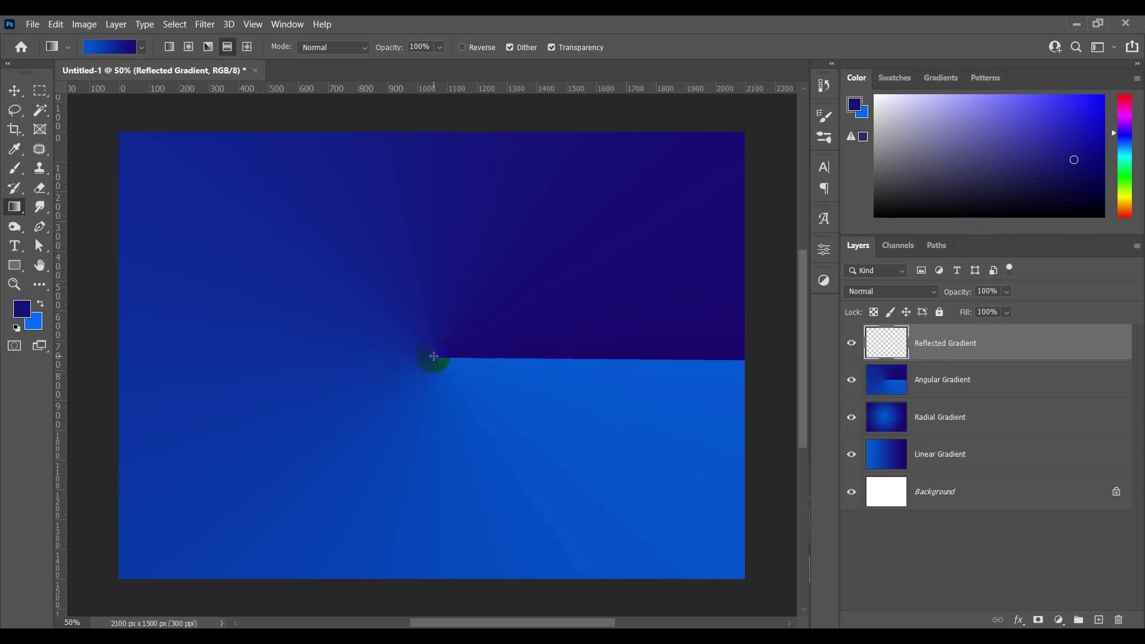
{"action": "left_click_drag", "start_coordinate": [429, 356], "coordinate": [739, 353]}
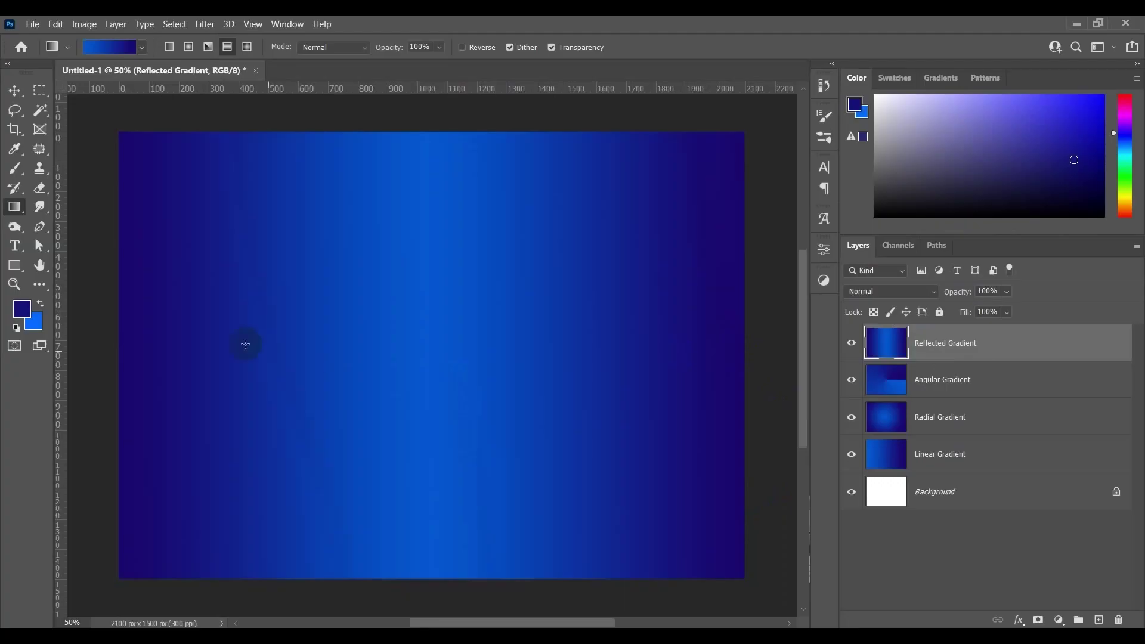
{"action": "left_click", "coordinate": [470, 355]}
Pick Diamond type, add a Diamond Gradient layer, and drag a diamond gradient across the canvas
{"action": "left_click", "coordinate": [728, 345]}
{"action": "left_click", "coordinate": [247, 47]}
{"action": "left_click", "coordinate": [248, 48]}
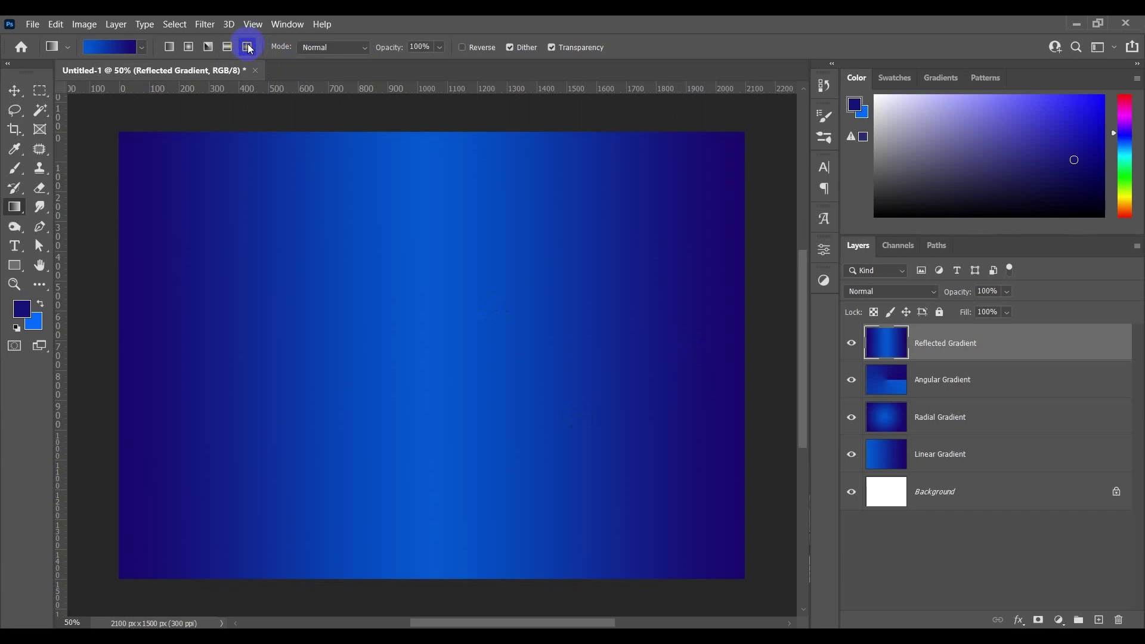
{"action": "left_click", "coordinate": [1099, 618]}
{"action": "double_click", "coordinate": [926, 342]}
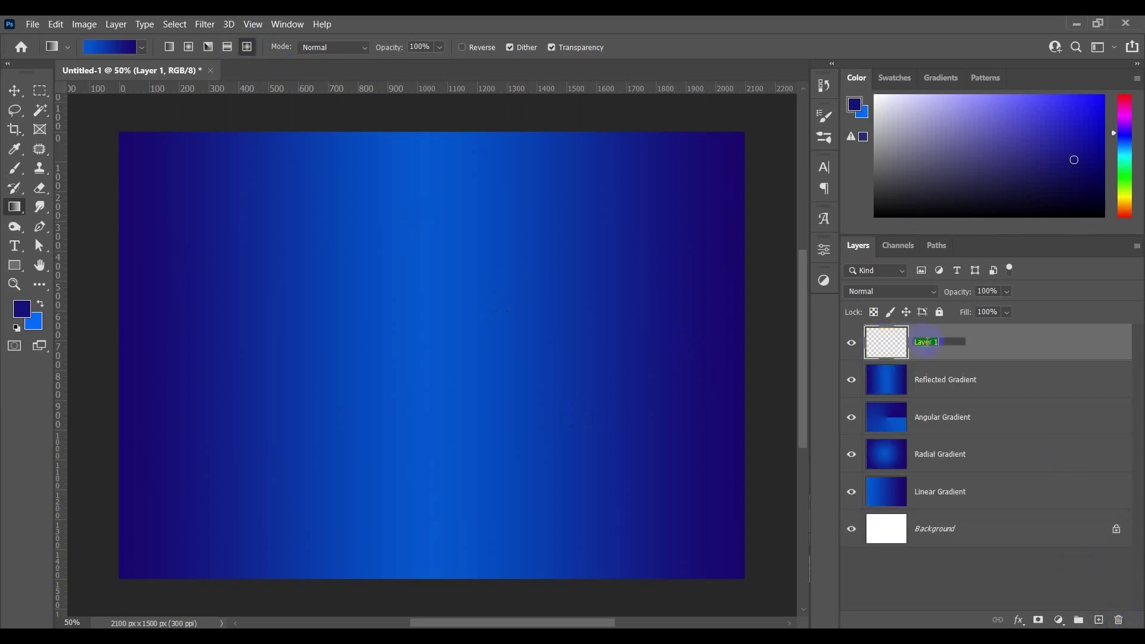
{"action": "type", "text": "Diamond Gradient"}
{"action": "key", "text": "Return"}
{"action": "left_click", "coordinate": [915, 345]}
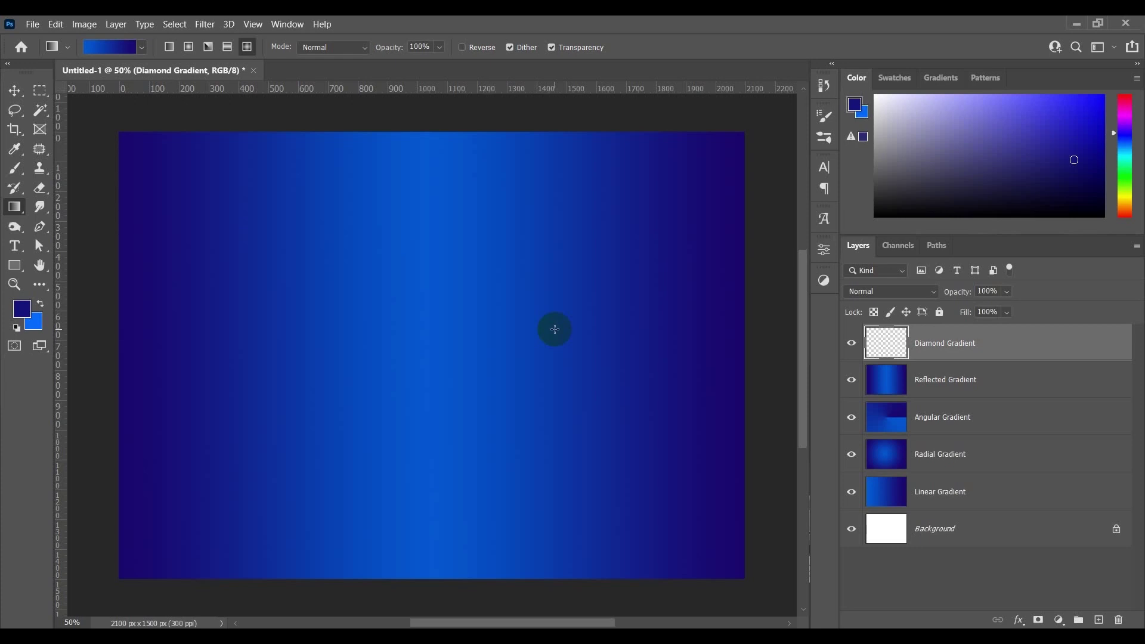
{"action": "left_click_drag", "start_coordinate": [435, 357], "coordinate": [731, 254]}
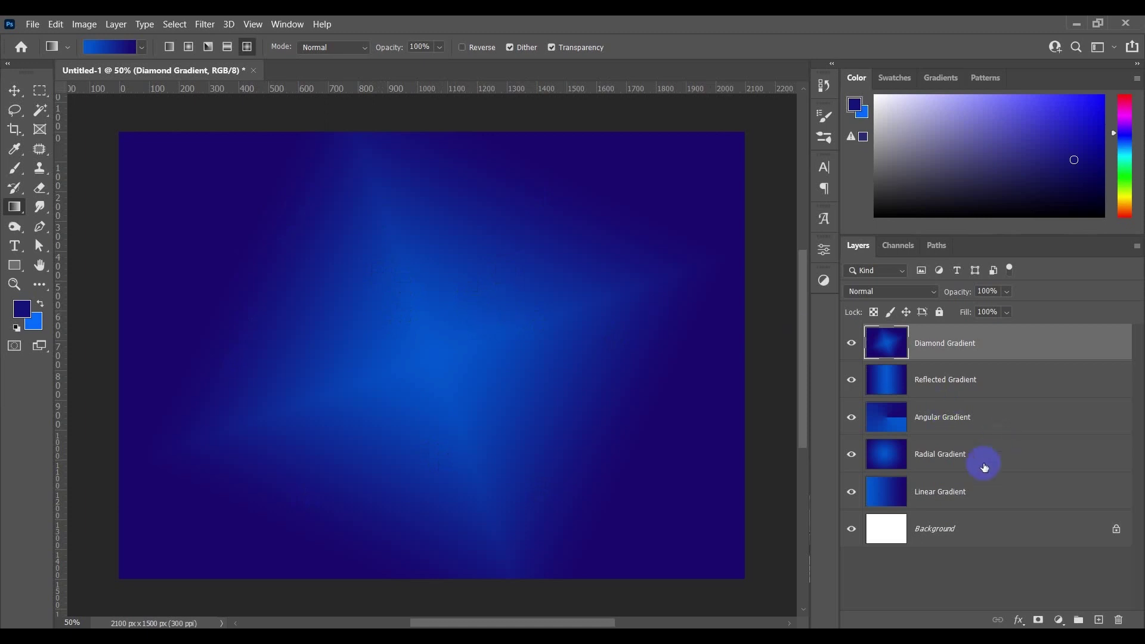
{"action": "left_click", "coordinate": [961, 492], "text": "shift"}
Delete the five gradient layers and add a new empty layer named Text
{"action": "left_click", "coordinate": [1120, 620]}
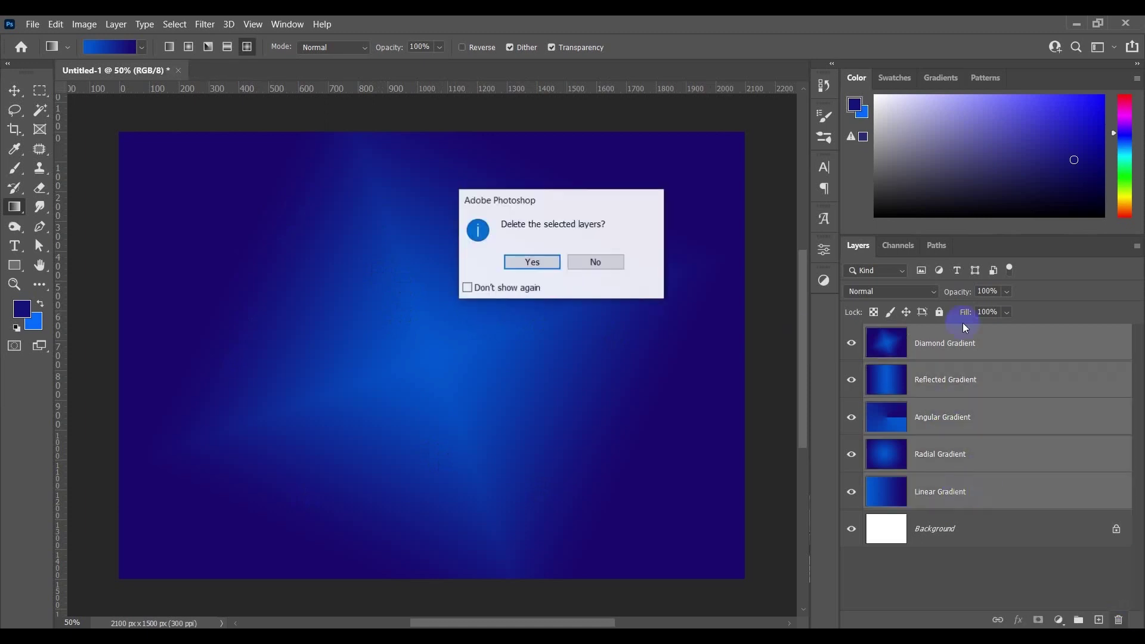
{"action": "left_click", "coordinate": [525, 261]}
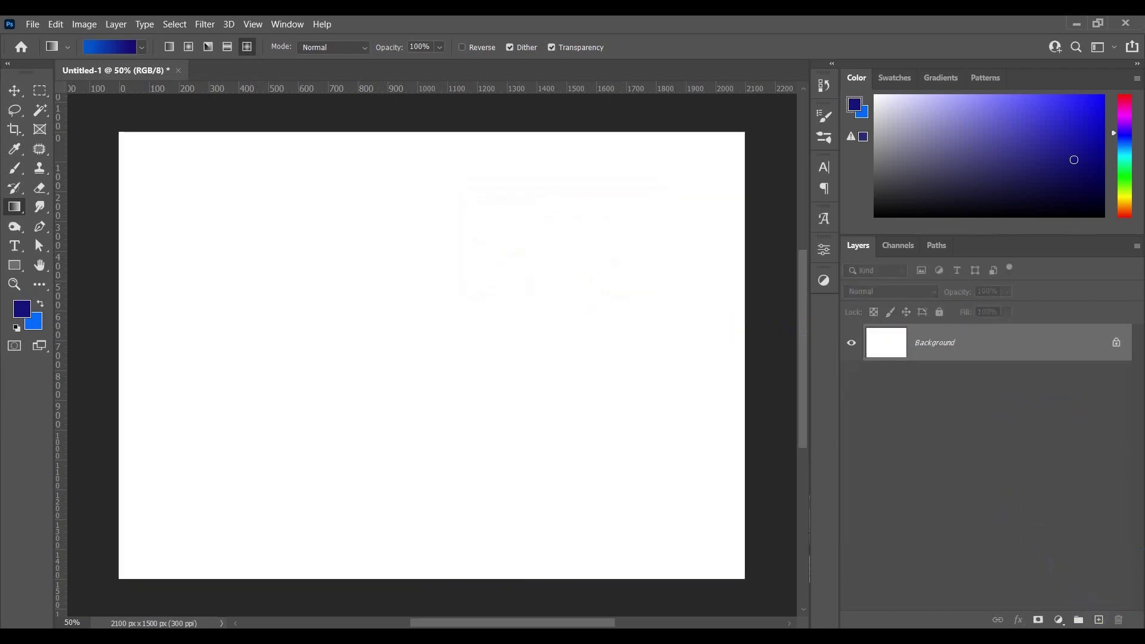
{"action": "left_click", "coordinate": [1099, 620]}
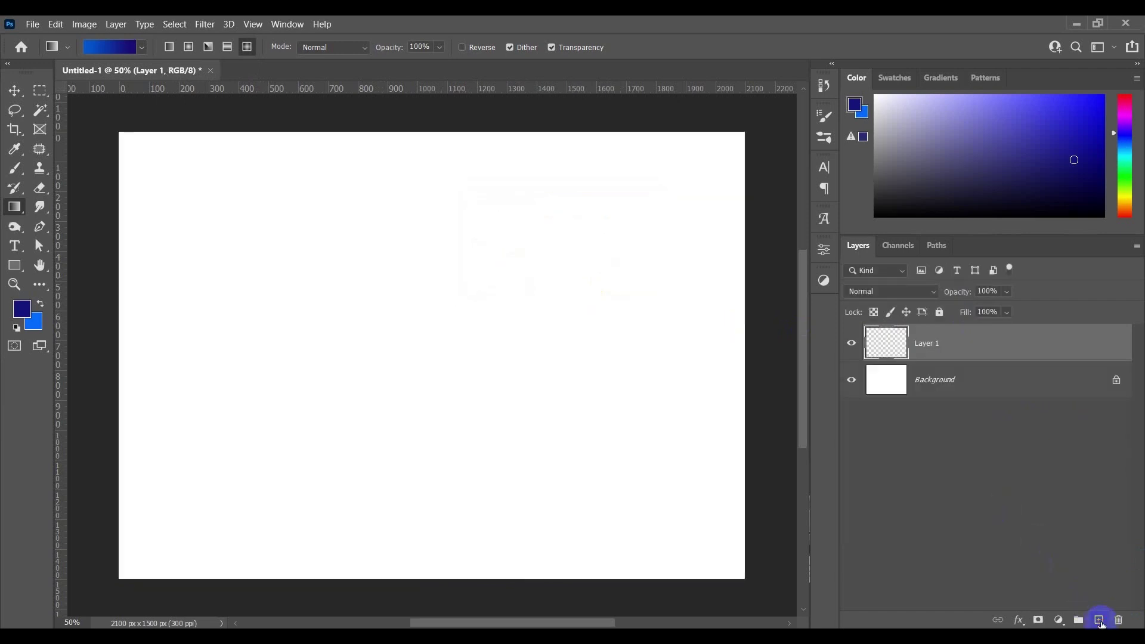
{"action": "double_click", "coordinate": [926, 342]}
{"action": "type", "text": "Text"}
{"action": "key", "text": "Return"}
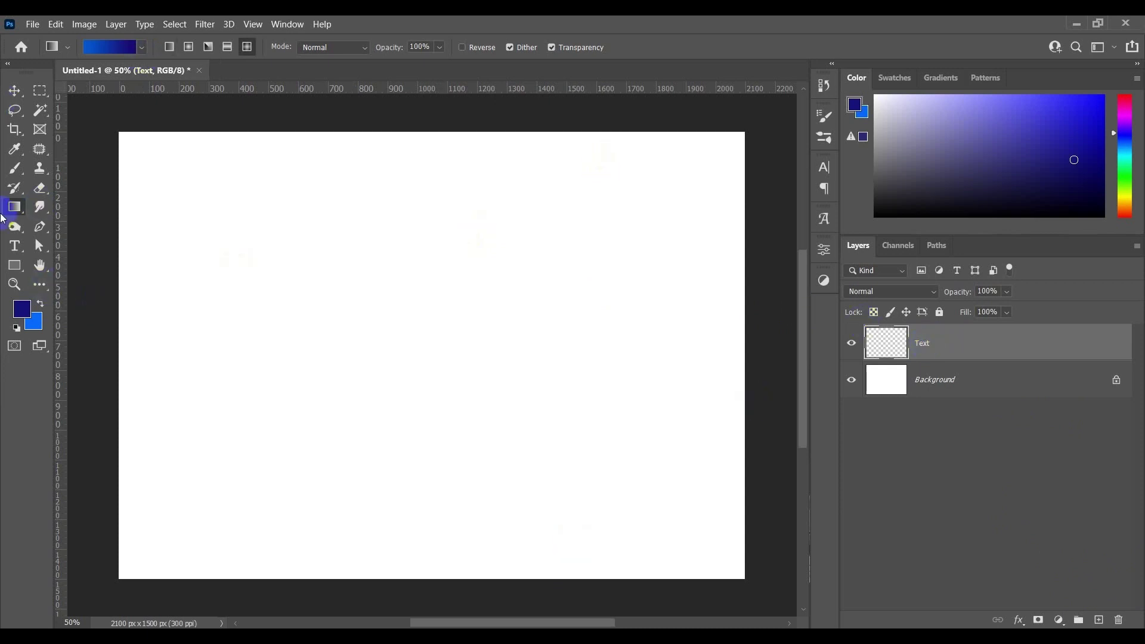
Type Ecomclips on the left side of the canvas with the Type tool and commit it
{"action": "left_click", "coordinate": [20, 247]}
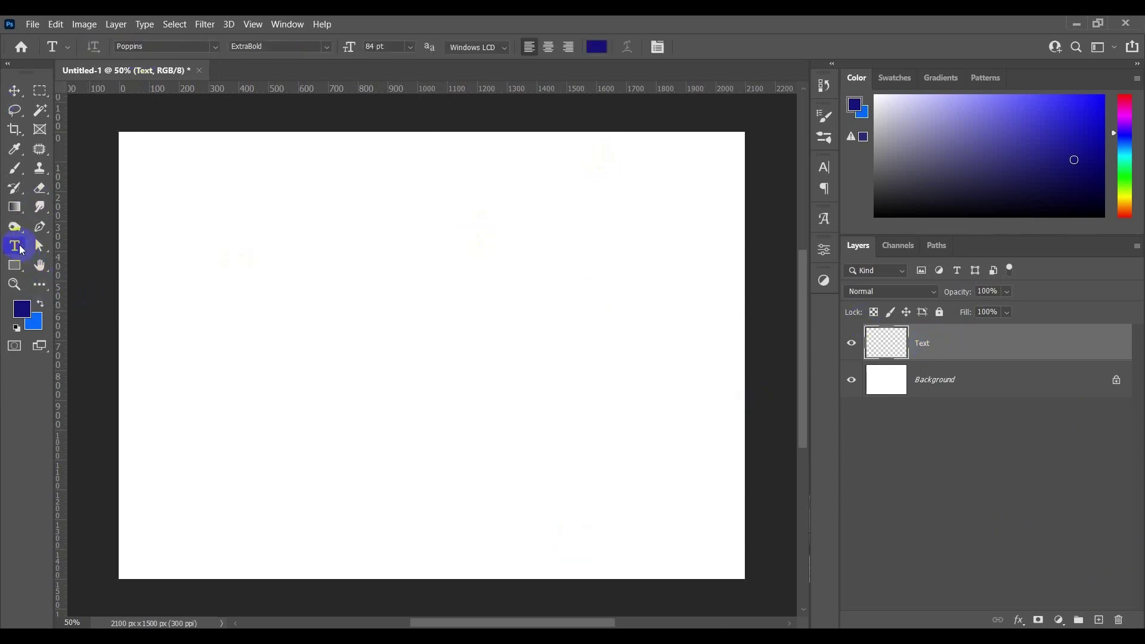
{"action": "left_click", "coordinate": [190, 360]}
{"action": "type", "text": "E"}
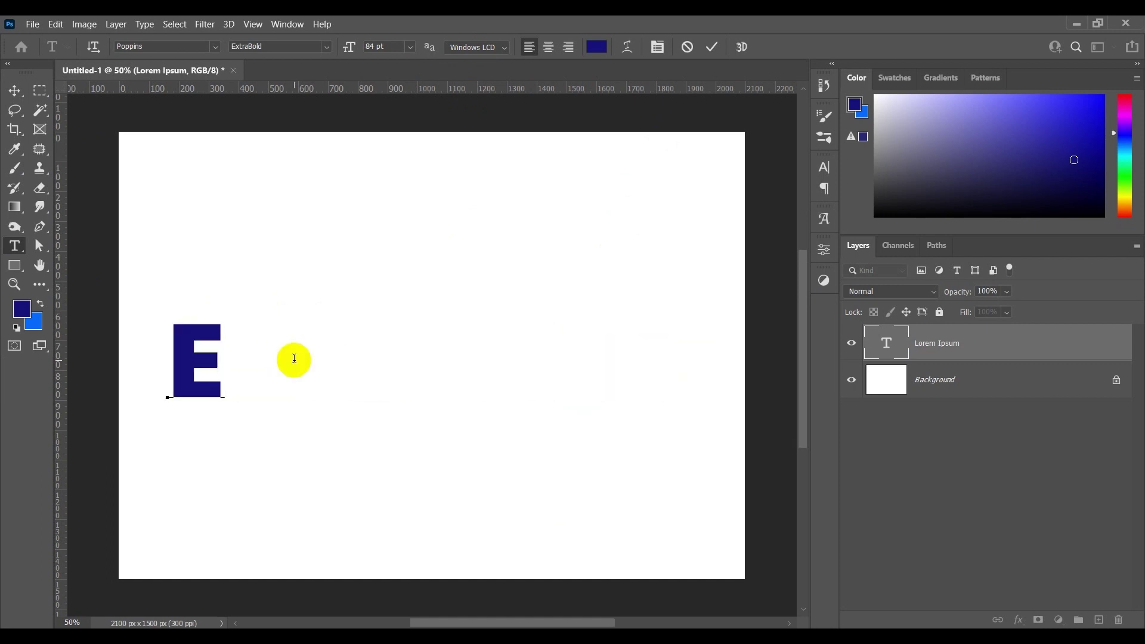
{"action": "type", "text": "comclips"}
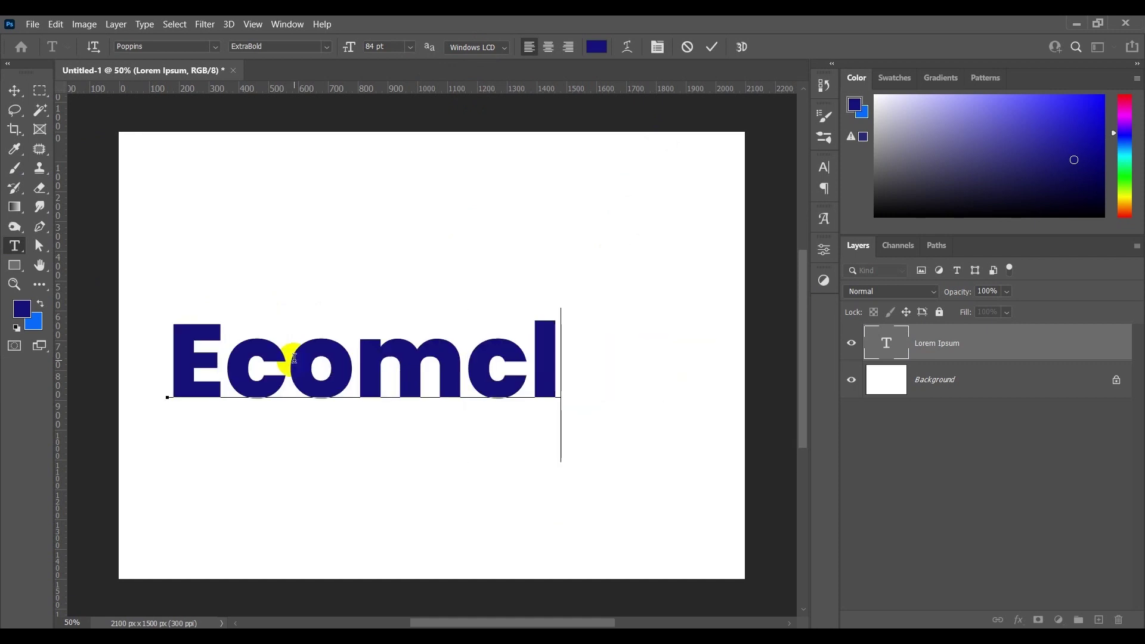
{"action": "left_click", "coordinate": [14, 91]}
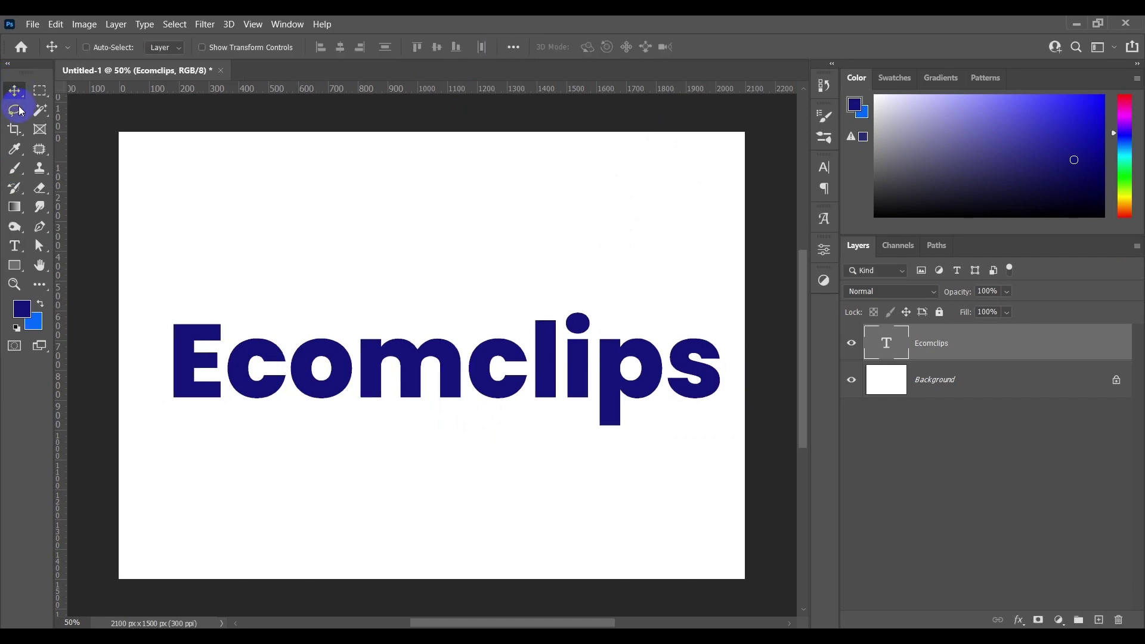
Add a Gradient Overlay layer style to the Ecomclips text via Layer > Layer Style
{"action": "left_click", "coordinate": [116, 25]}
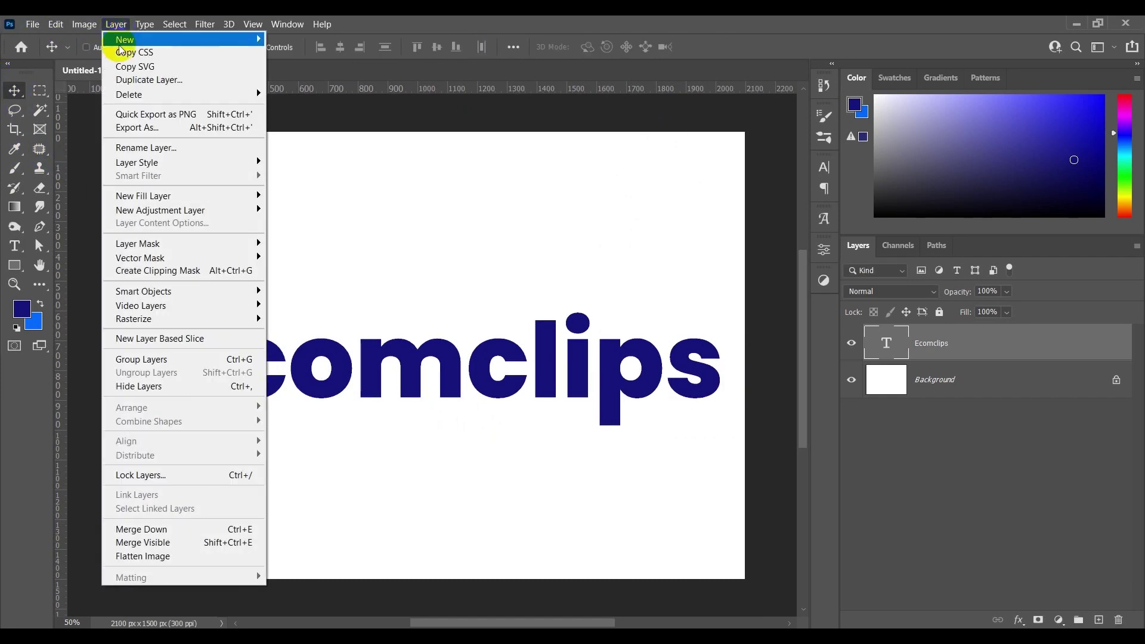
{"action": "mouse_move", "coordinate": [168, 217]}
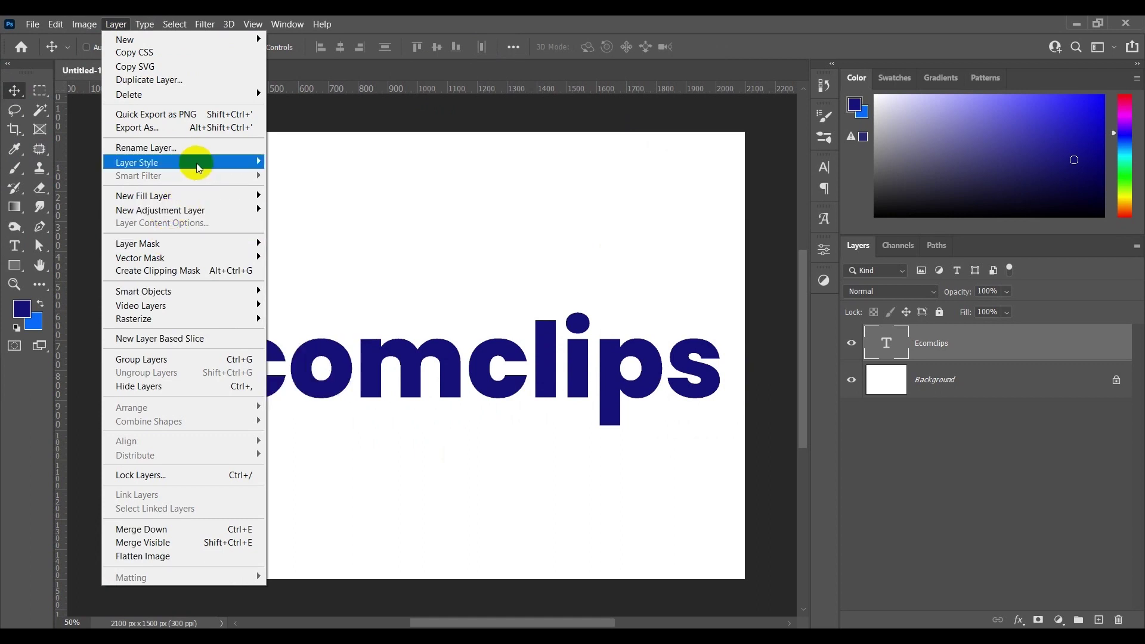
{"action": "mouse_move", "coordinate": [191, 162]}
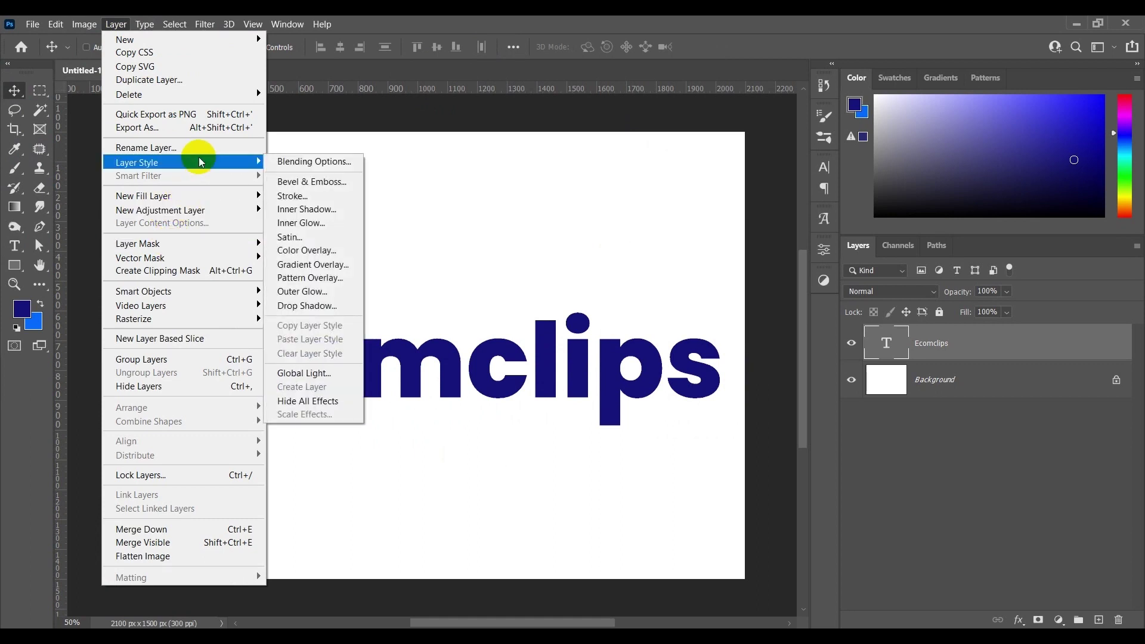
{"action": "left_click", "coordinate": [323, 265]}
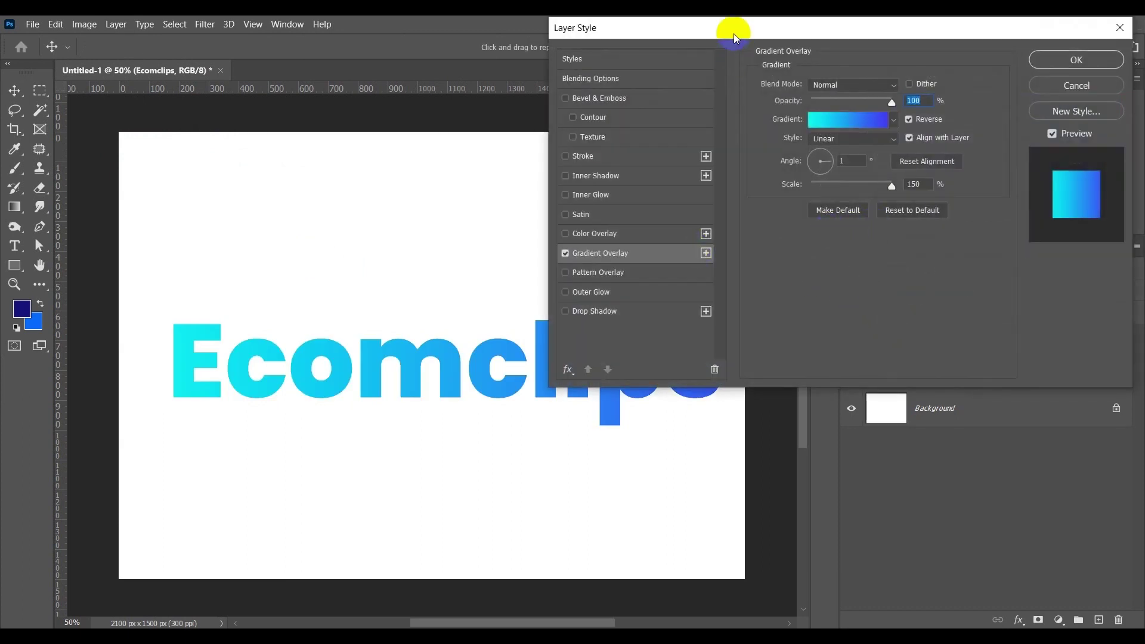
{"action": "left_click_drag", "start_coordinate": [736, 29], "coordinate": [804, 33]}
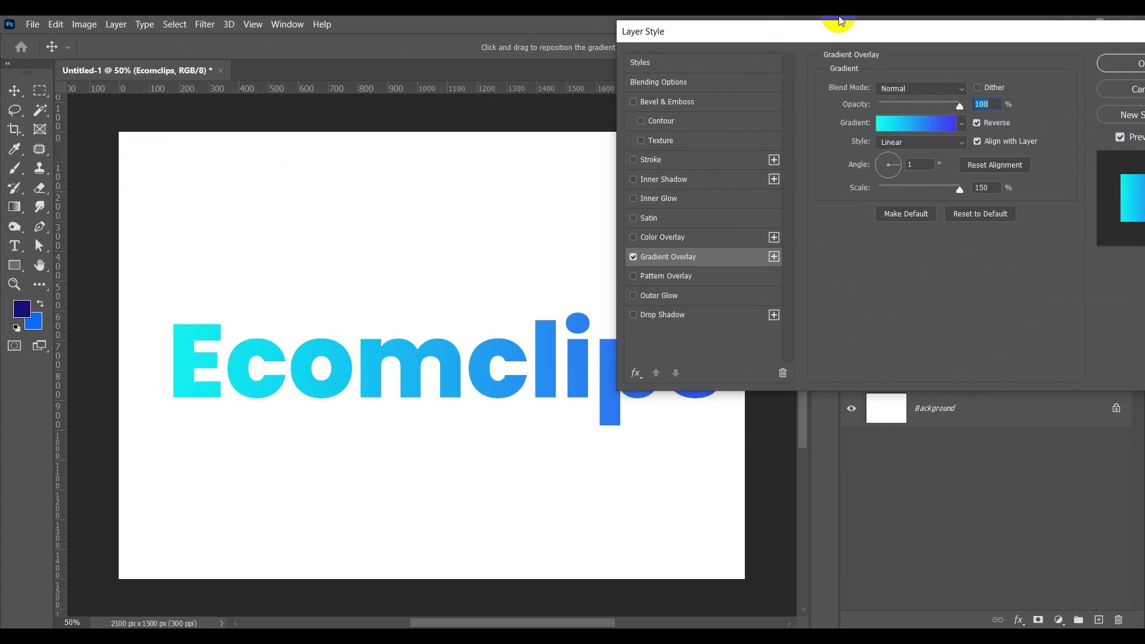
{"action": "left_click_drag", "start_coordinate": [840, 21], "coordinate": [810, 17]}
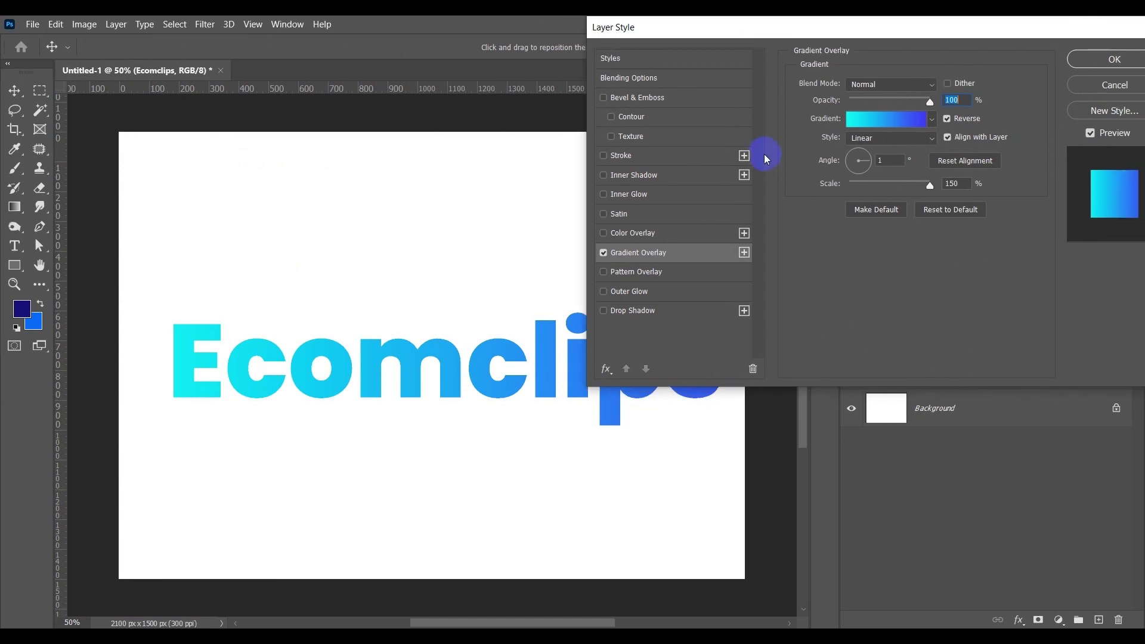
Try the Radial and Diamond overlay styles, then set the style back to Linear
{"action": "left_click", "coordinate": [918, 141]}
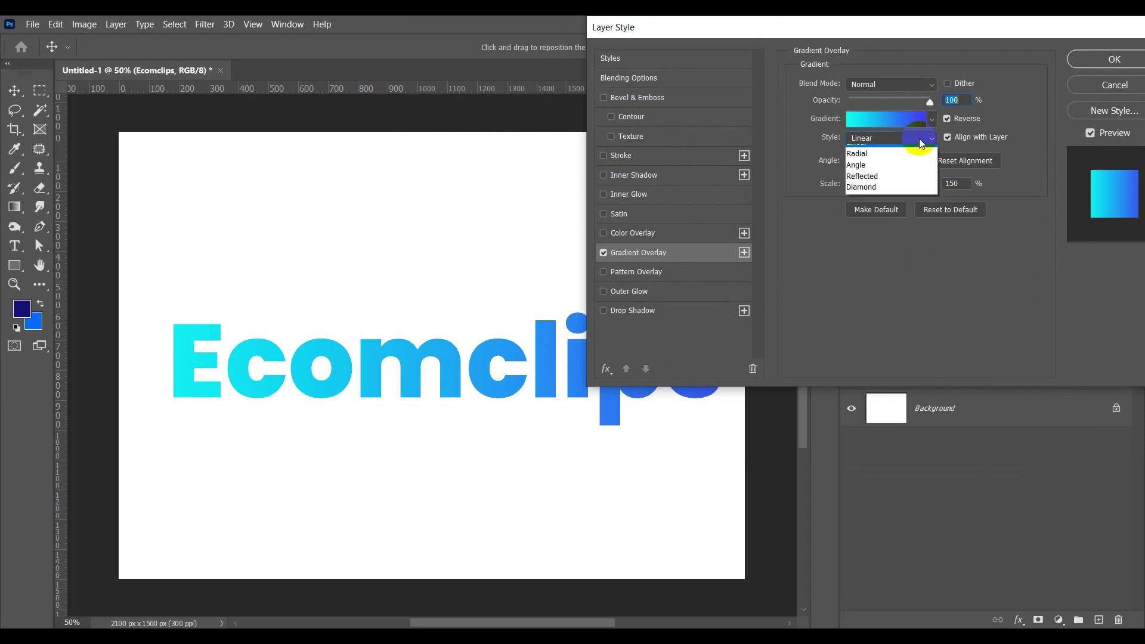
{"action": "left_click", "coordinate": [884, 165]}
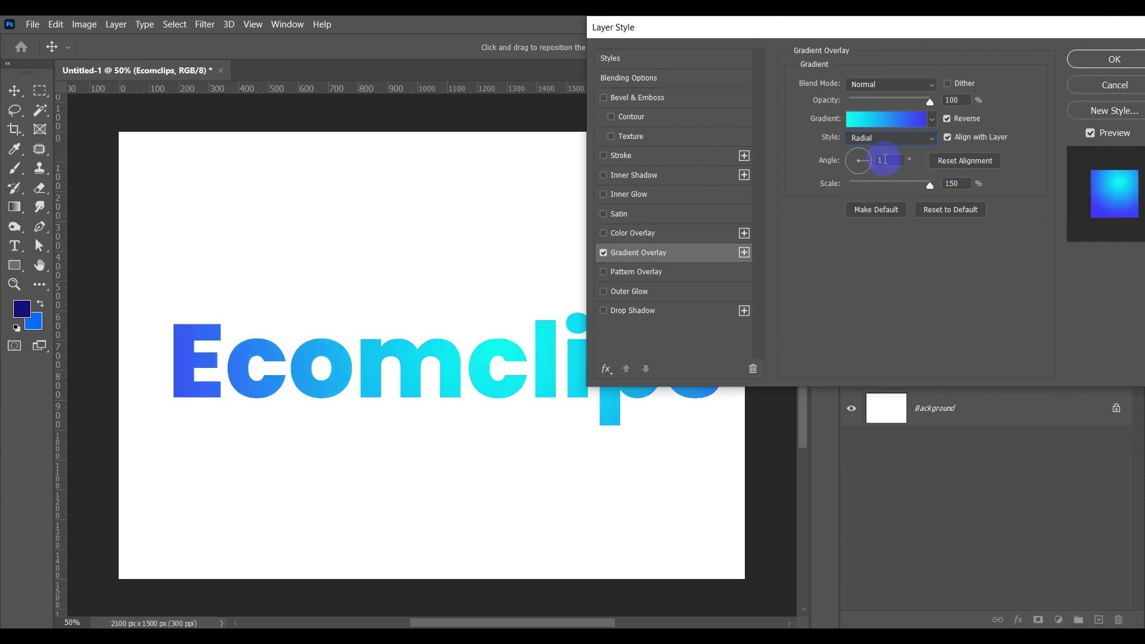
{"action": "left_click_drag", "start_coordinate": [738, 28], "coordinate": [794, 71]}
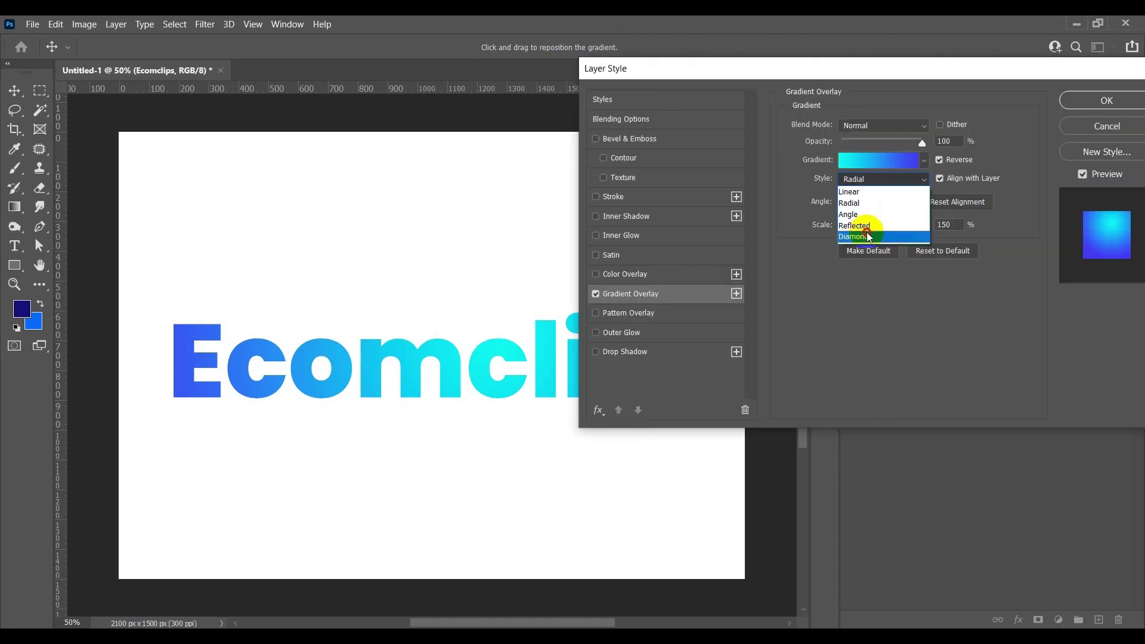
{"action": "left_click", "coordinate": [868, 232]}
{"action": "mouse_move", "coordinate": [799, 62]}
{"action": "left_mouse_down"}
{"action": "mouse_move", "coordinate": [979, 136]}
{"action": "mouse_move", "coordinate": [844, 46]}
{"action": "mouse_move", "coordinate": [798, 56]}
{"action": "left_mouse_up"}
{"action": "left_click", "coordinate": [879, 179]}
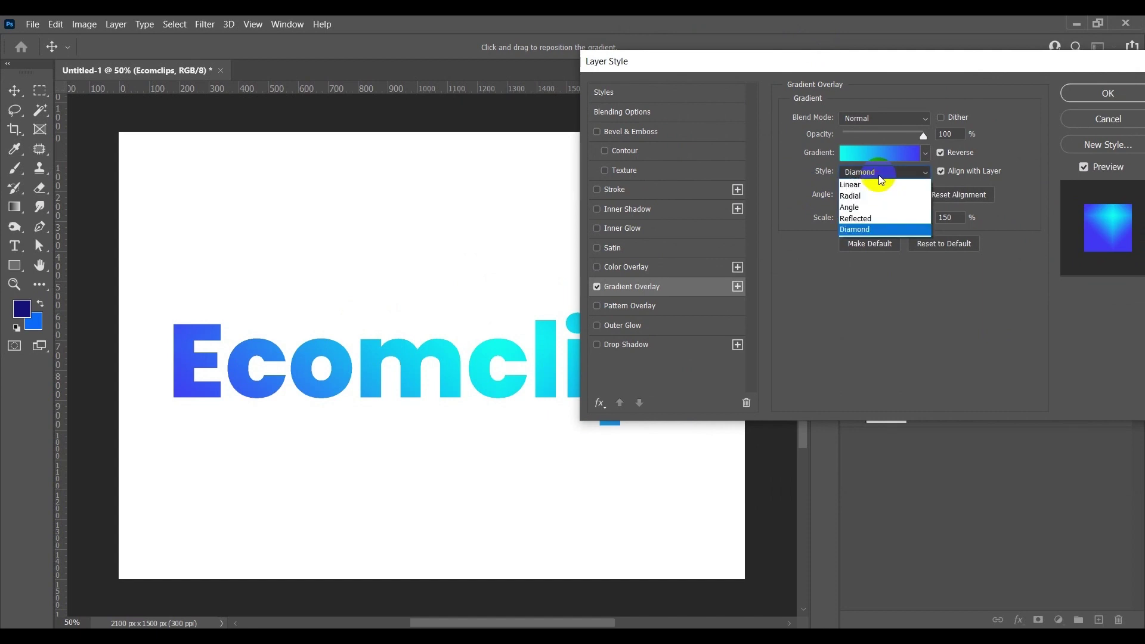
{"action": "left_click", "coordinate": [871, 186]}
{"action": "left_click_drag", "start_coordinate": [754, 65], "coordinate": [721, 62]}
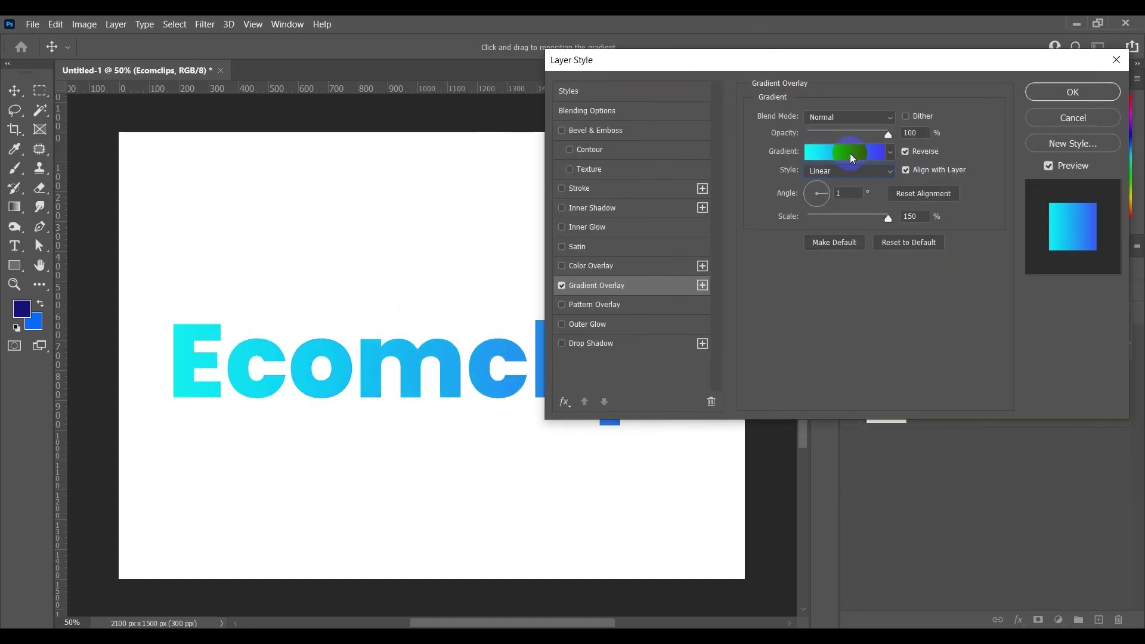
Change a gradient stop colour to green for a cyan-to-green overlay
{"action": "left_click", "coordinate": [849, 153]}
{"action": "double_click", "coordinate": [801, 352]}
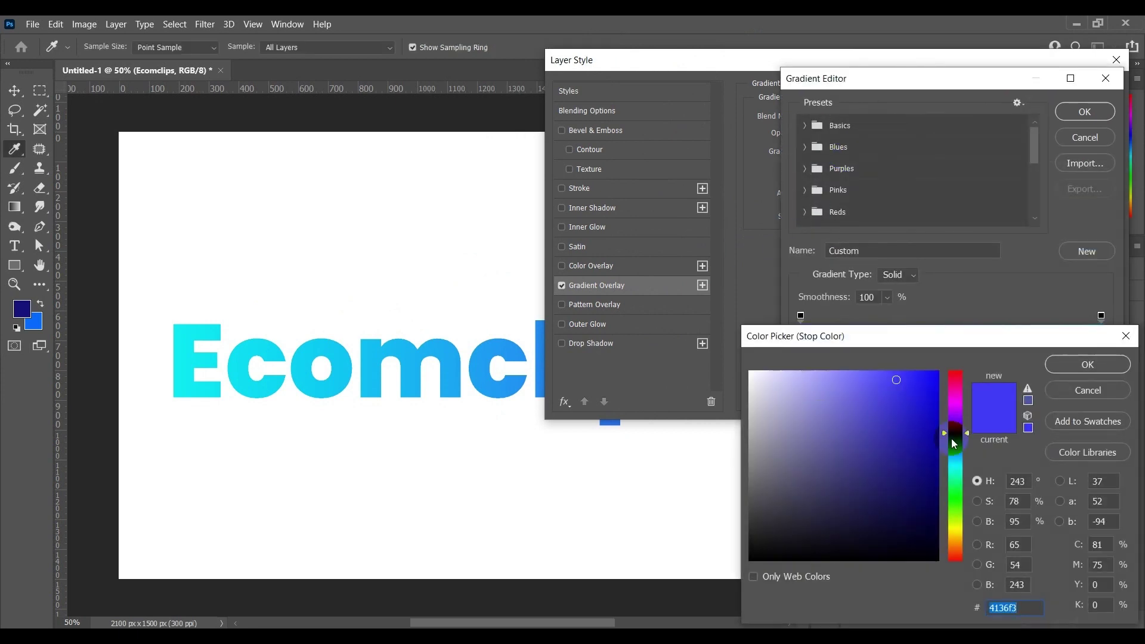
{"action": "key", "text": "Return"}
{"action": "key", "text": "Return"}
{"action": "key", "text": "Return"}
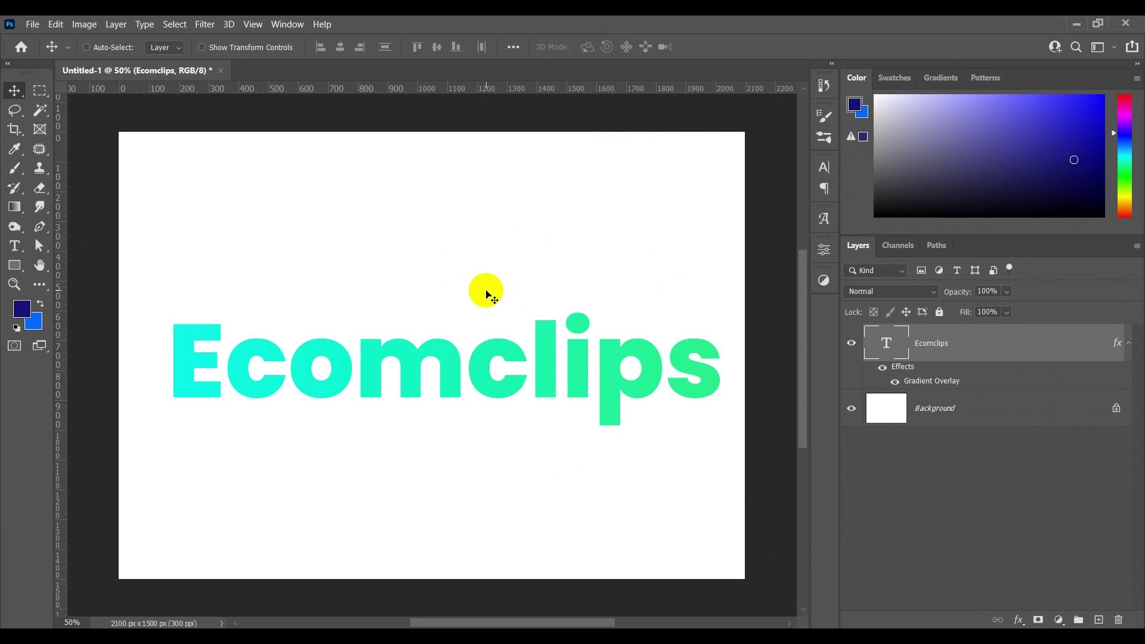
{"action": "left_click", "coordinate": [1119, 620]}
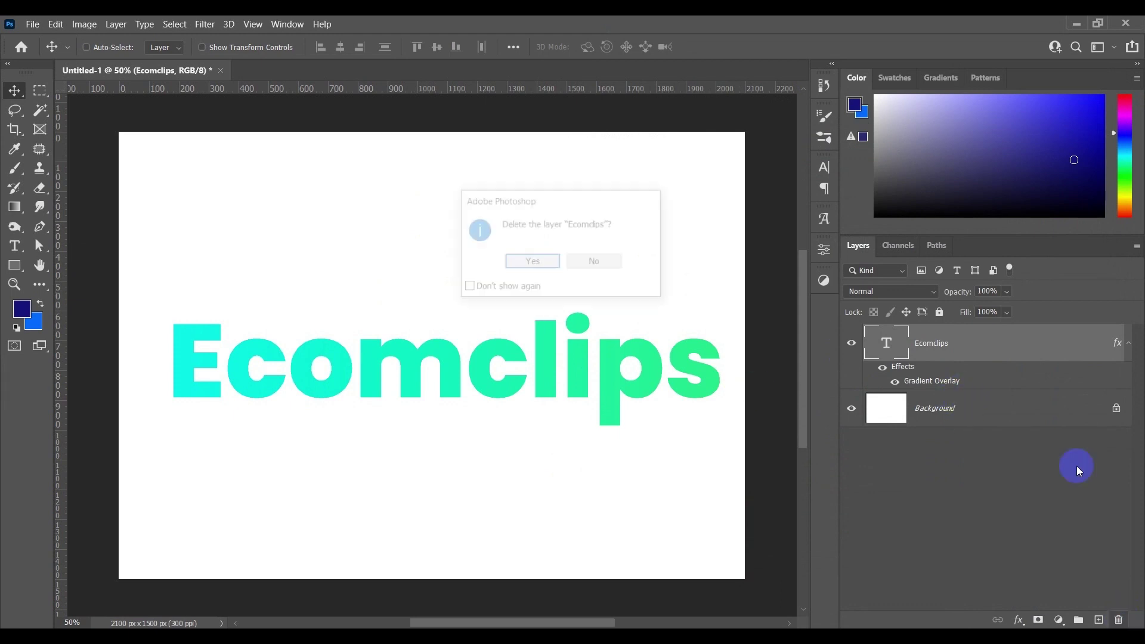
Delete the Ecomclips text layer and select a rectangle left of the canvas centre
{"action": "left_click", "coordinate": [533, 263]}
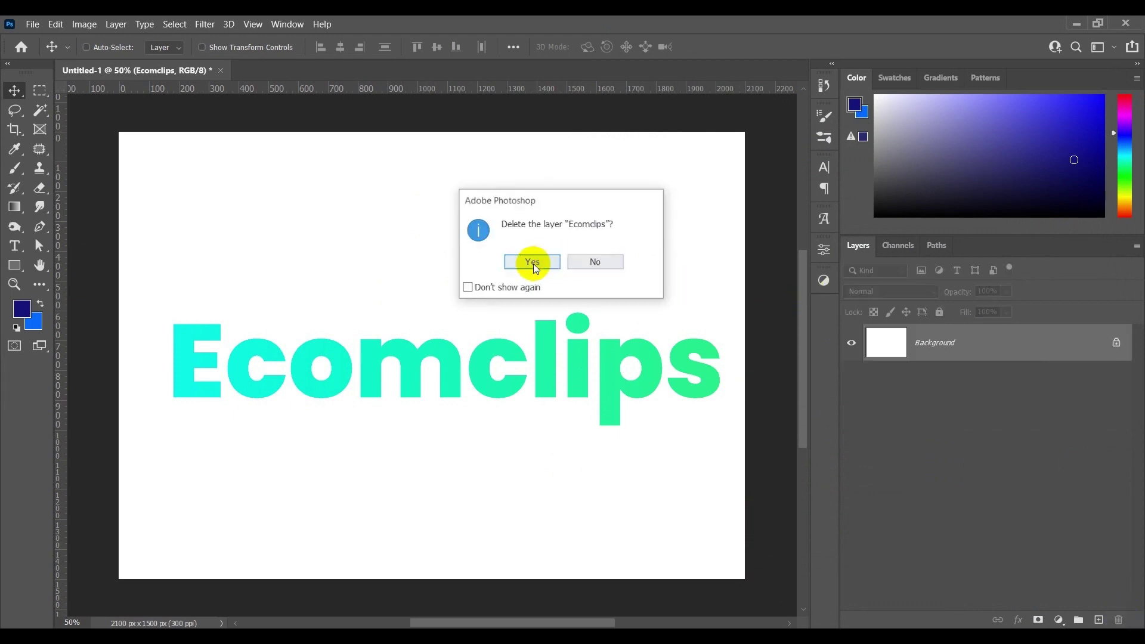
{"action": "left_click", "coordinate": [49, 98]}
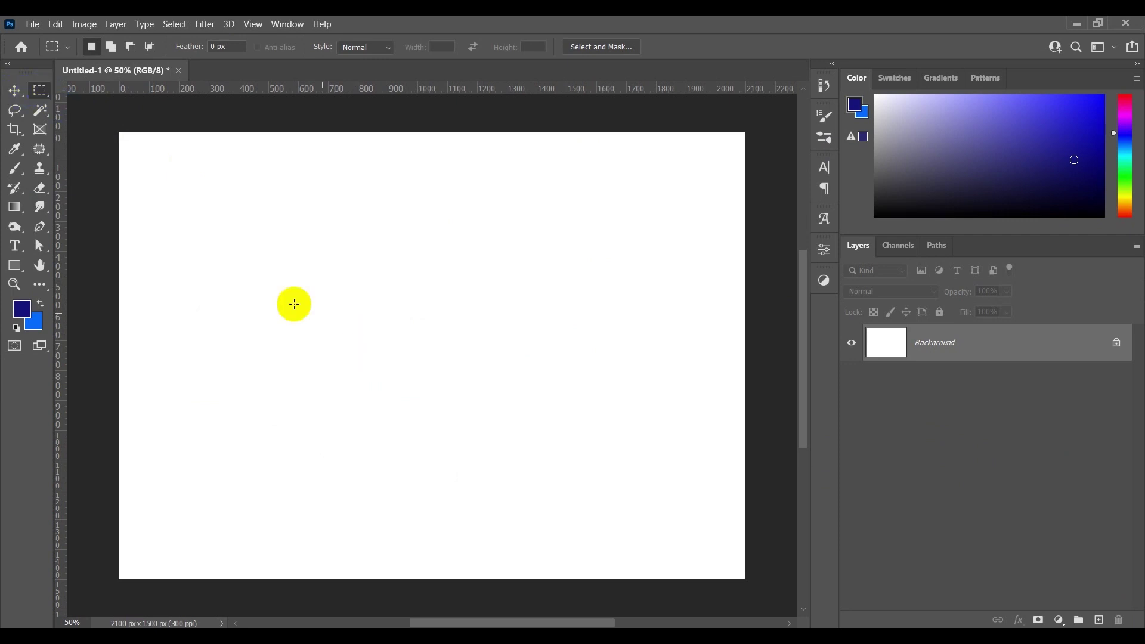
{"action": "left_click_drag", "start_coordinate": [264, 256], "coordinate": [500, 456]}
{"action": "left_click", "coordinate": [501, 457]}
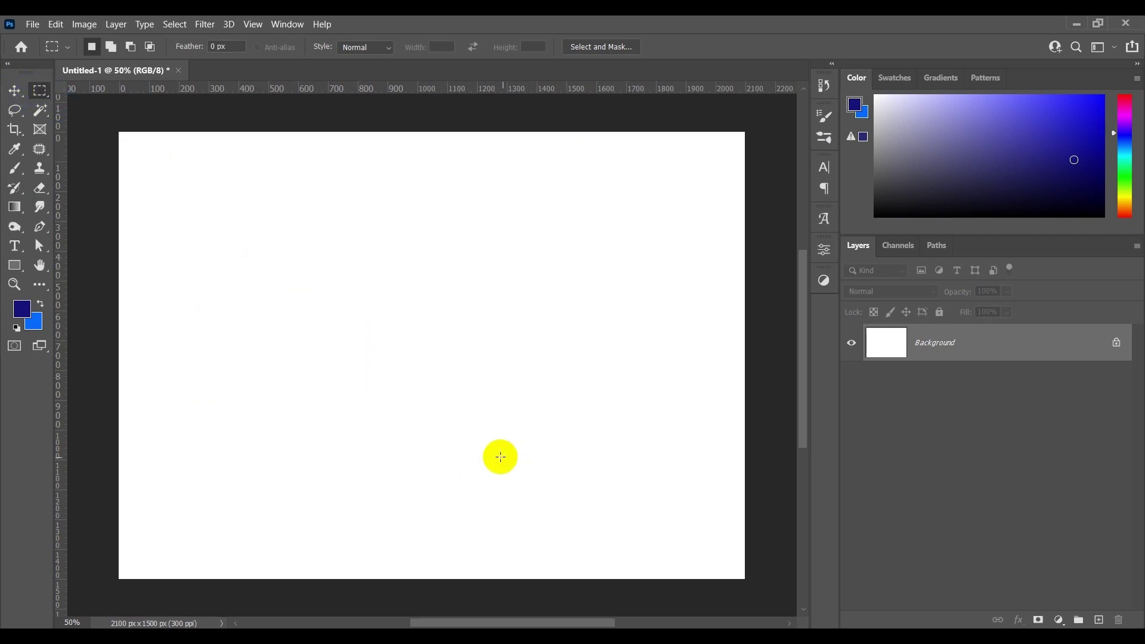
Fill the rectangular selection with a reflected blue-to-indigo gradient, lightest down its middle
{"action": "left_click", "coordinate": [14, 207]}
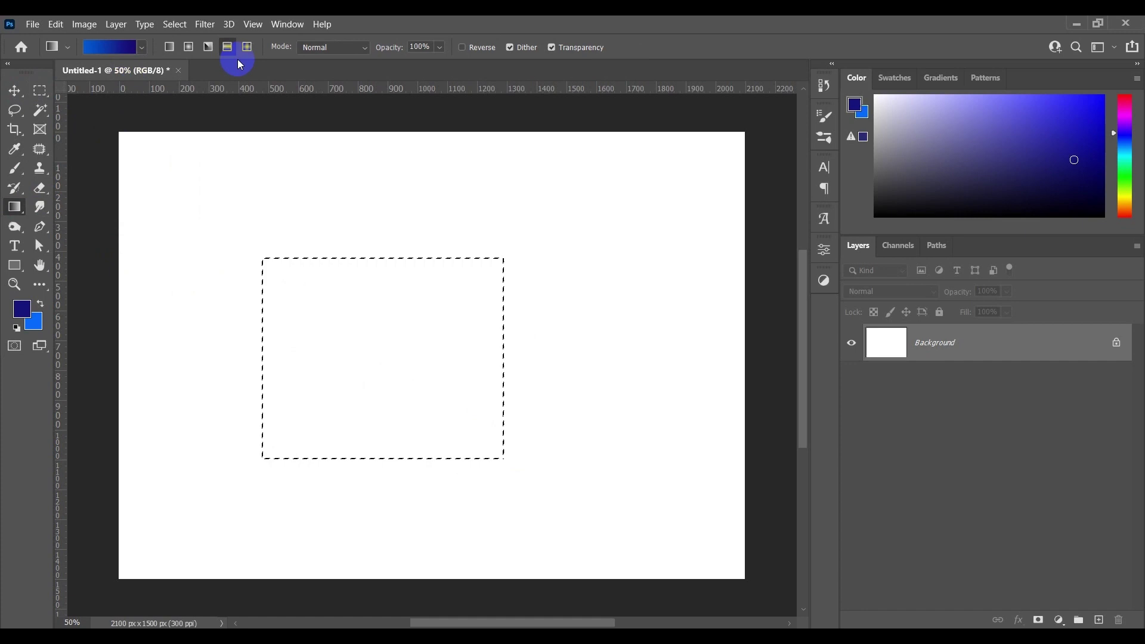
{"action": "left_click", "coordinate": [189, 47]}
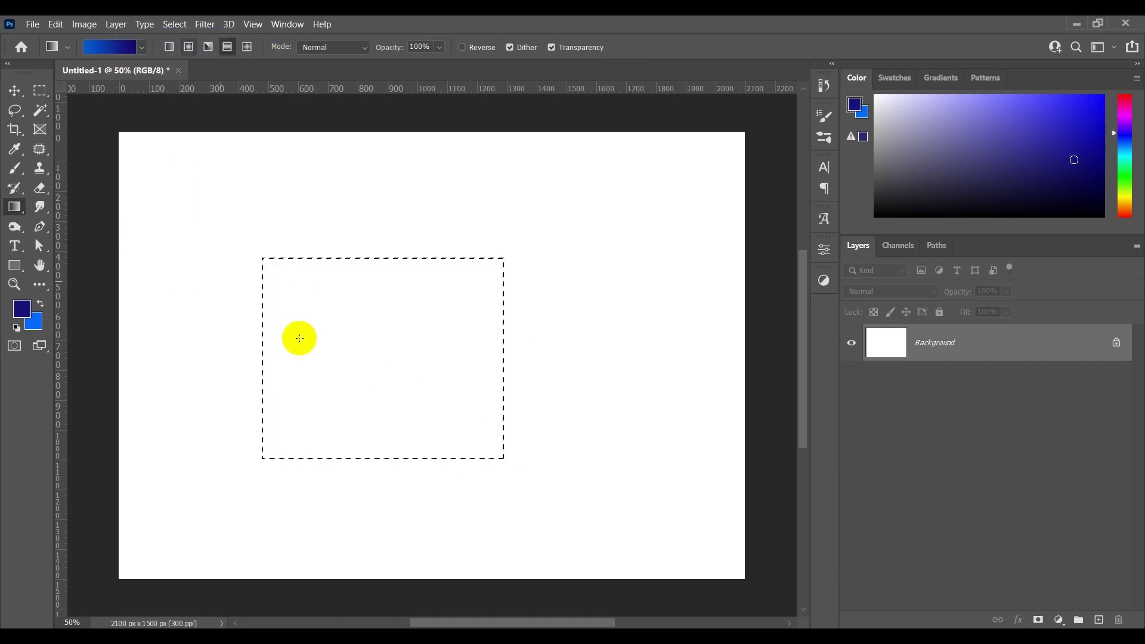
{"action": "left_click", "coordinate": [227, 47]}
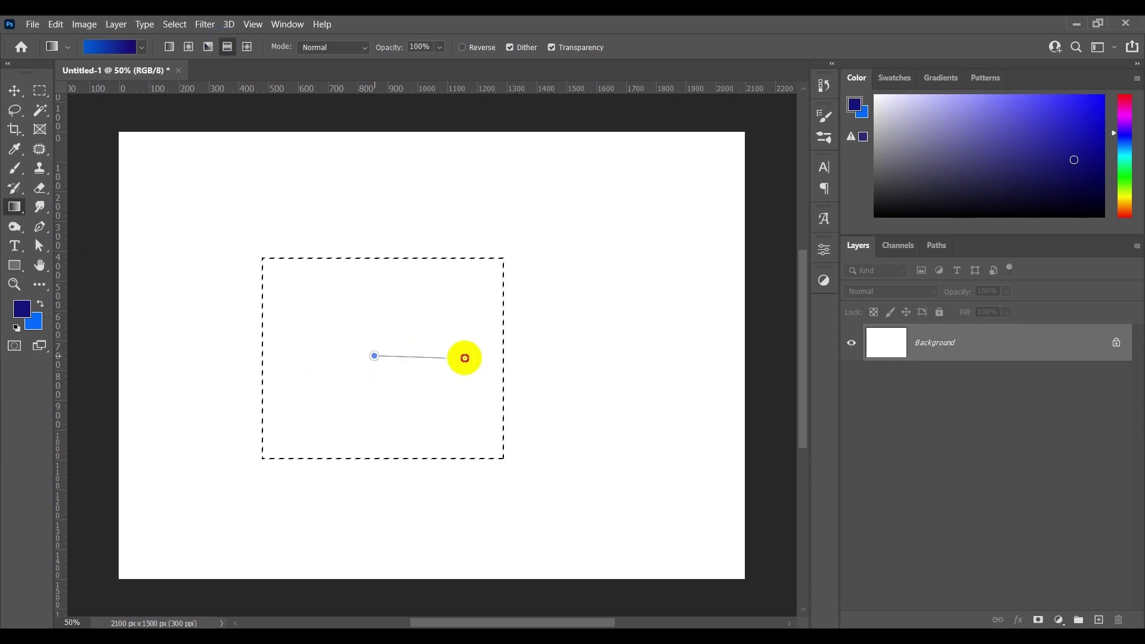
{"action": "left_click_drag", "start_coordinate": [488, 359], "coordinate": [487, 358]}
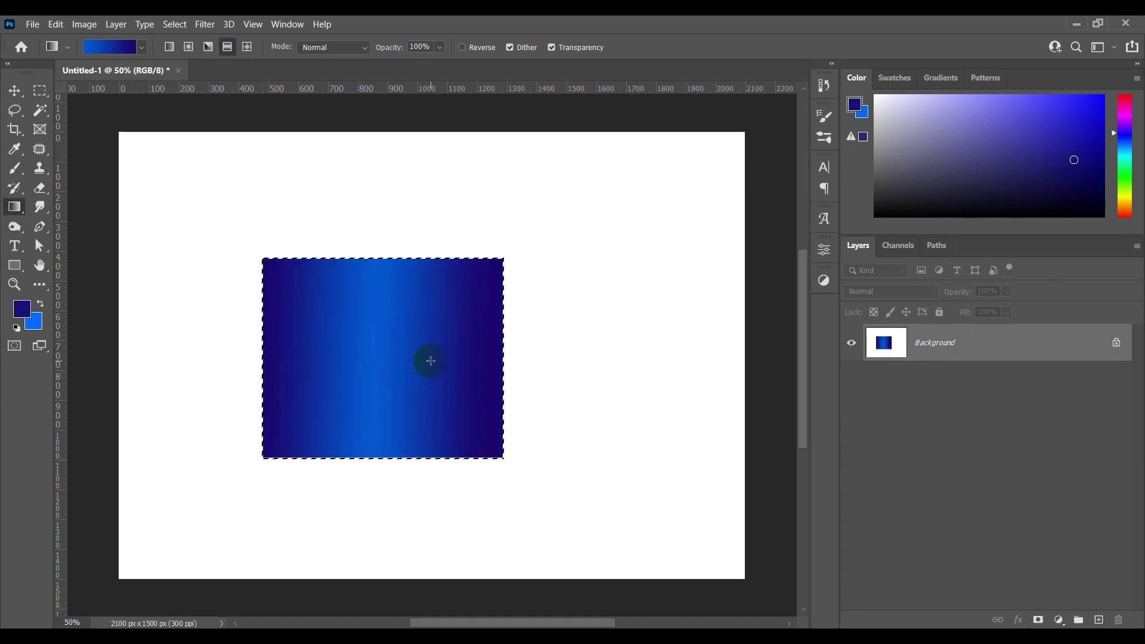